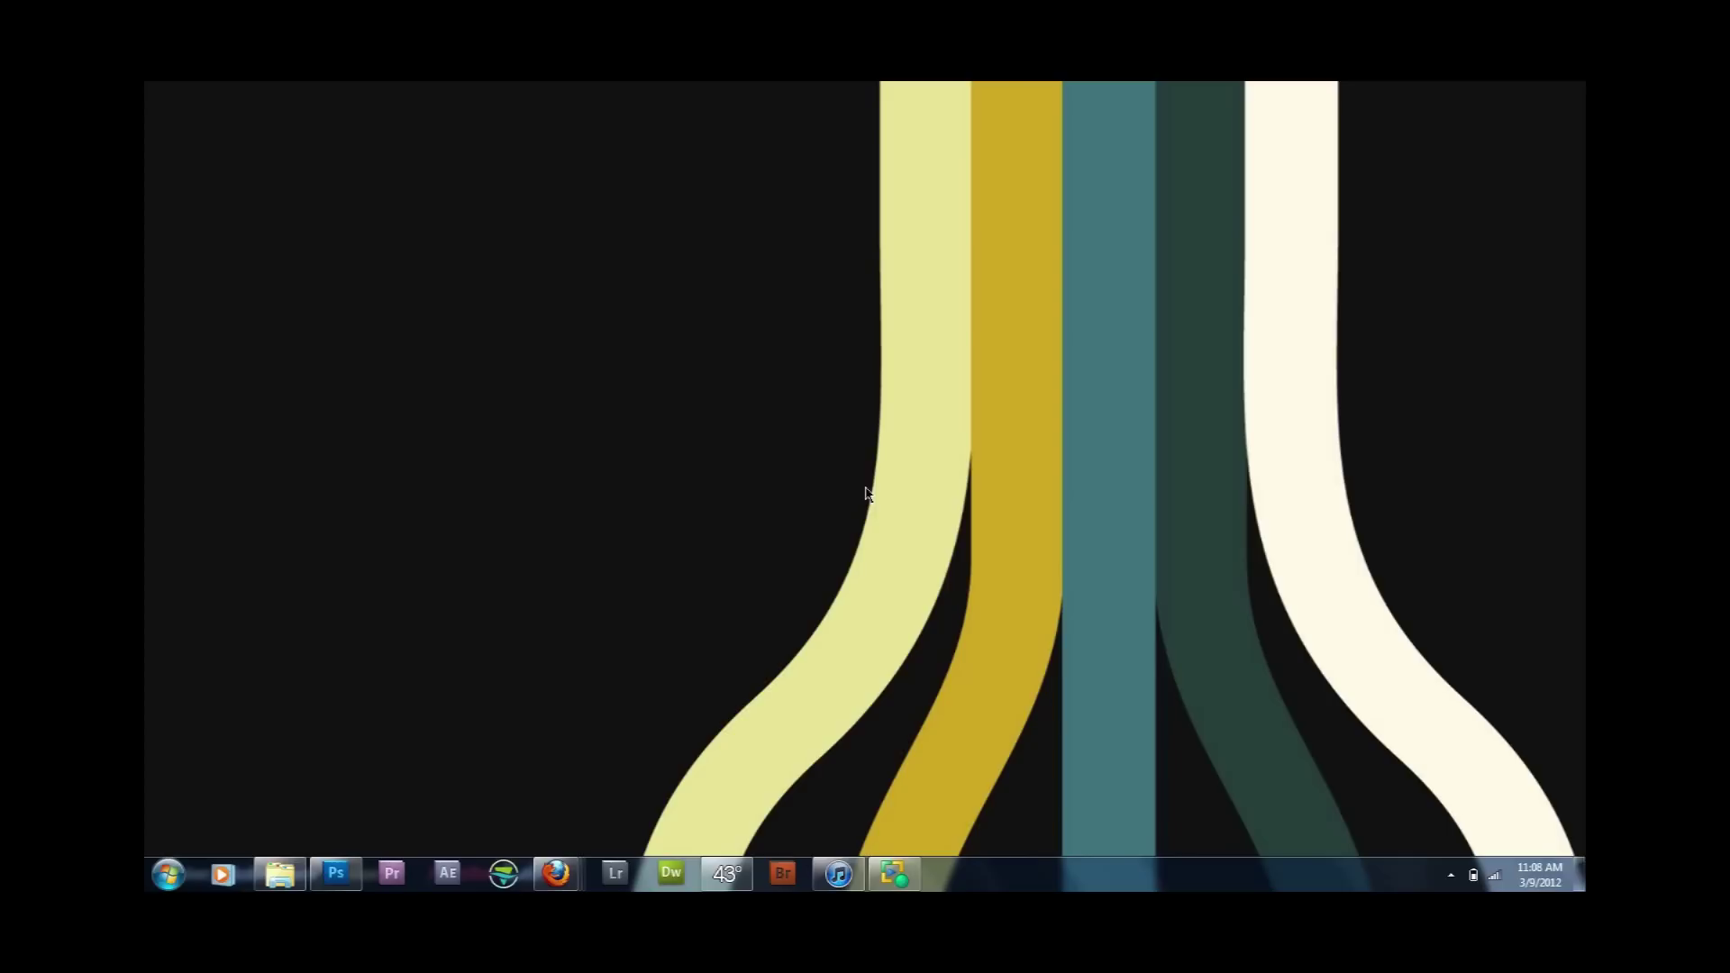
# Step: Bring Photoshop forward and zoom in on the middle cookie, trying Actual Pixels and Fit on Screen
pyautogui.moveTo(335, 884)
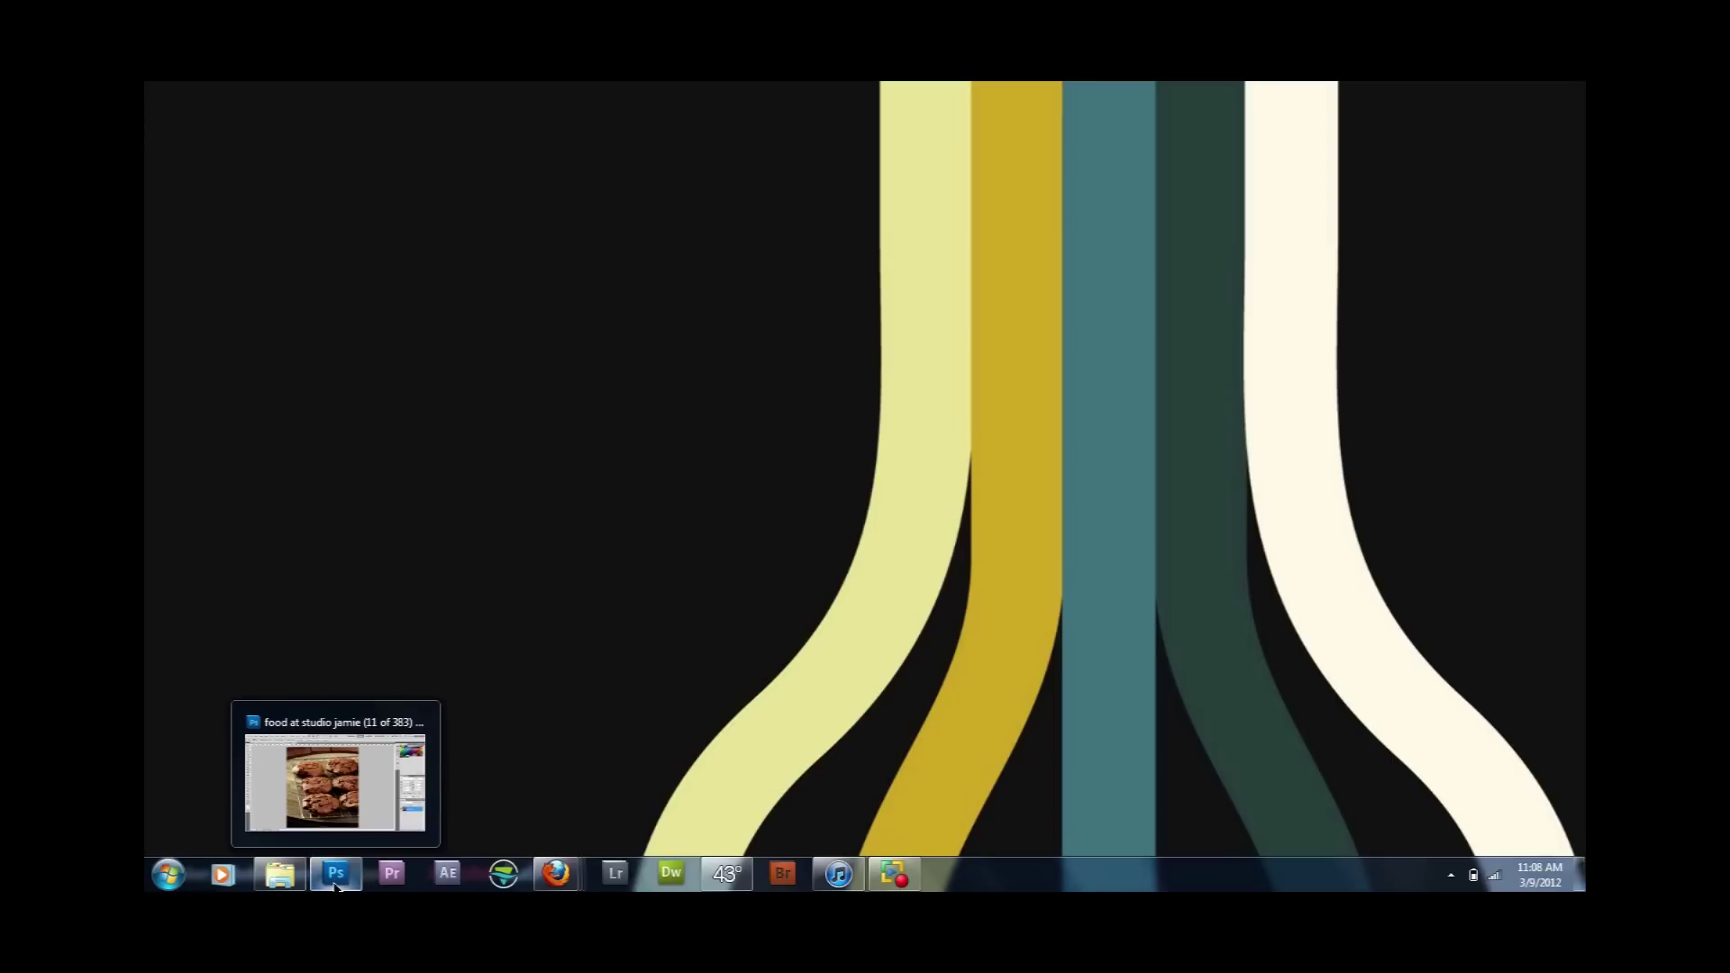
pyautogui.click(334, 793)
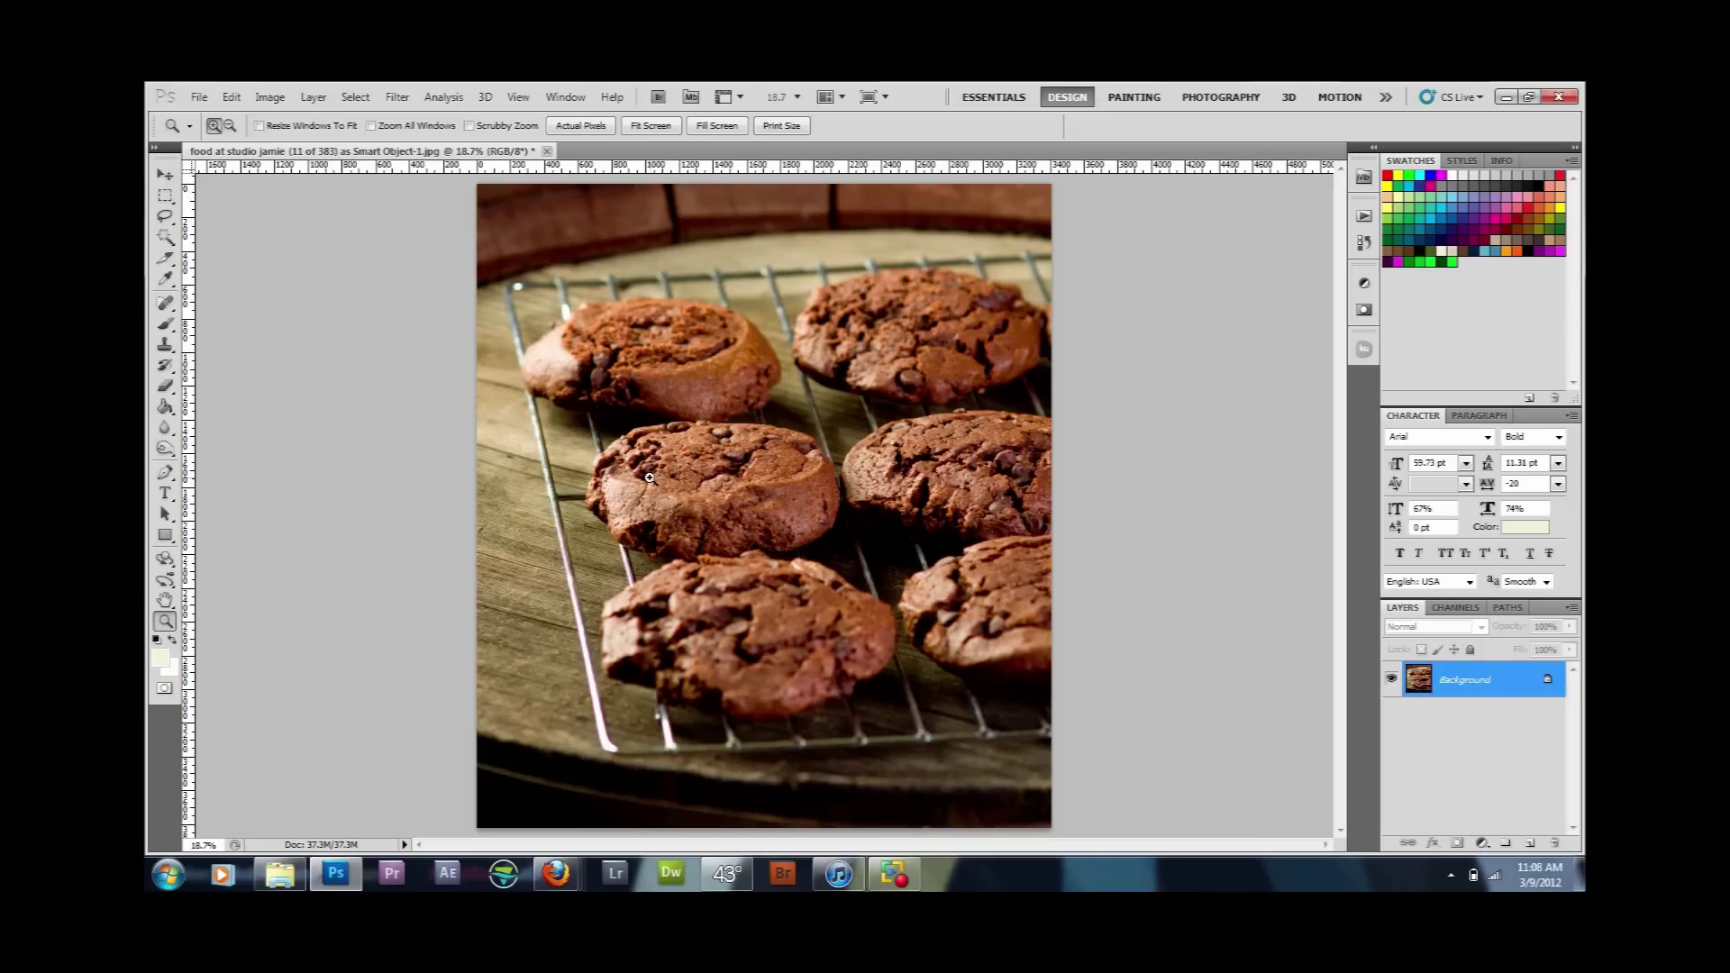
pyautogui.click(536, 506)
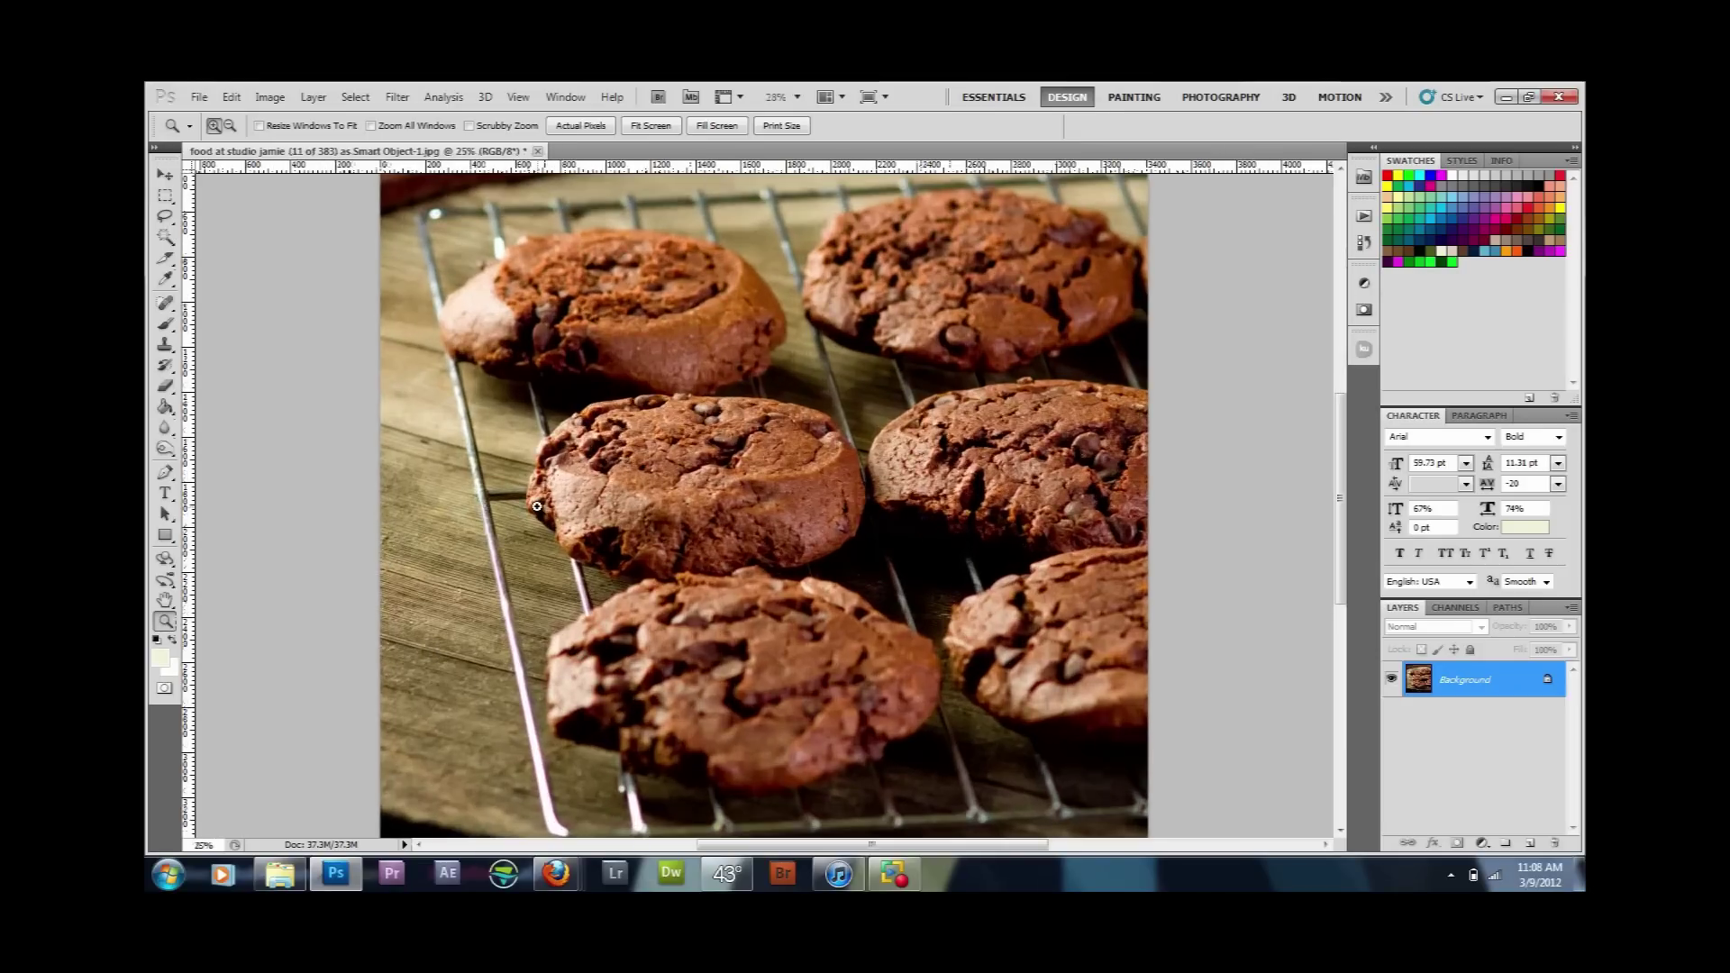
pyautogui.rightClick(537, 507)
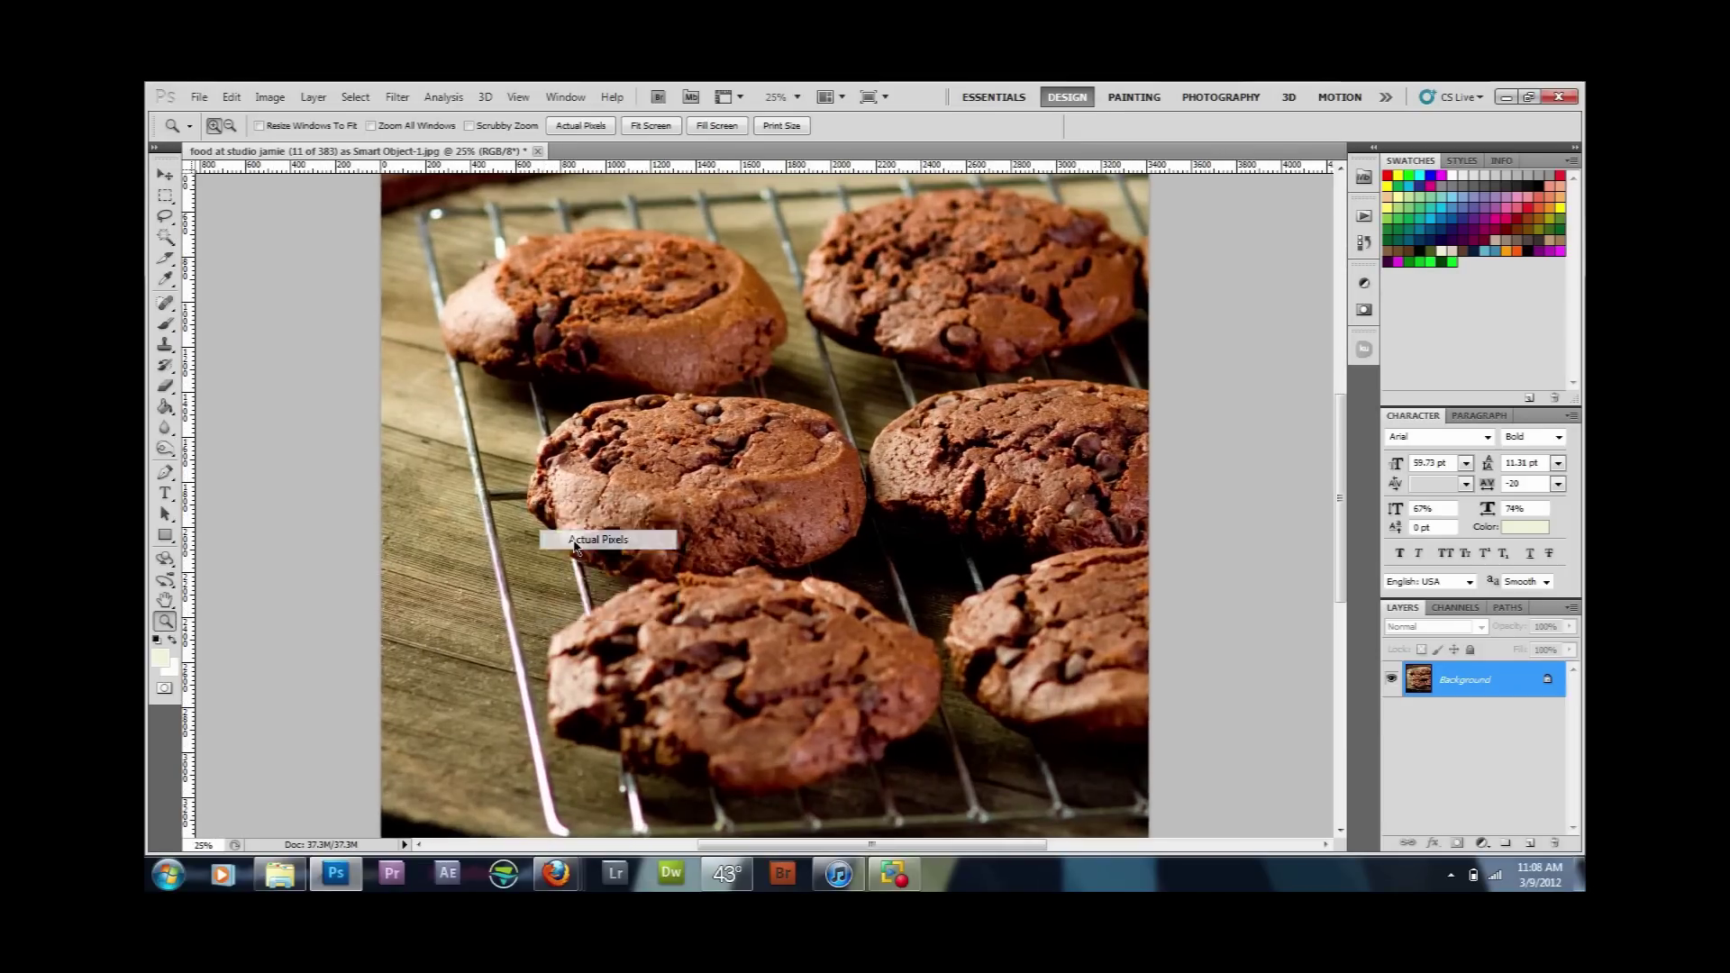
pyautogui.click(575, 540)
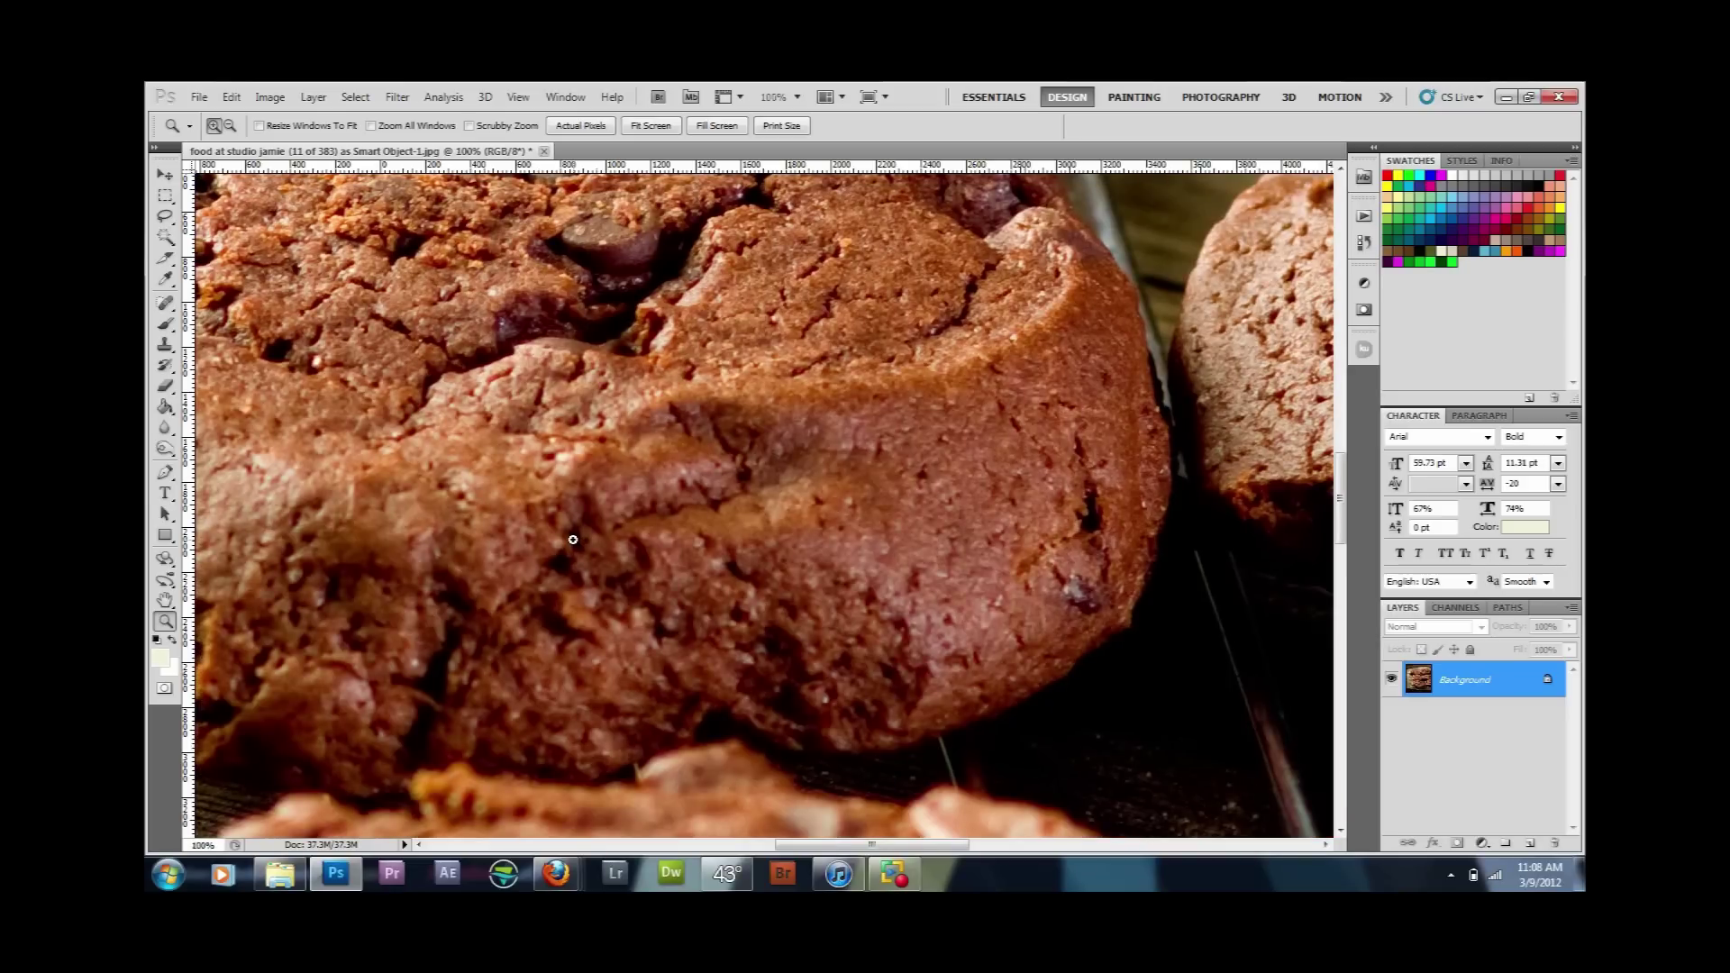
pyautogui.moveTo(573, 539); pyautogui.dragTo(734, 442)
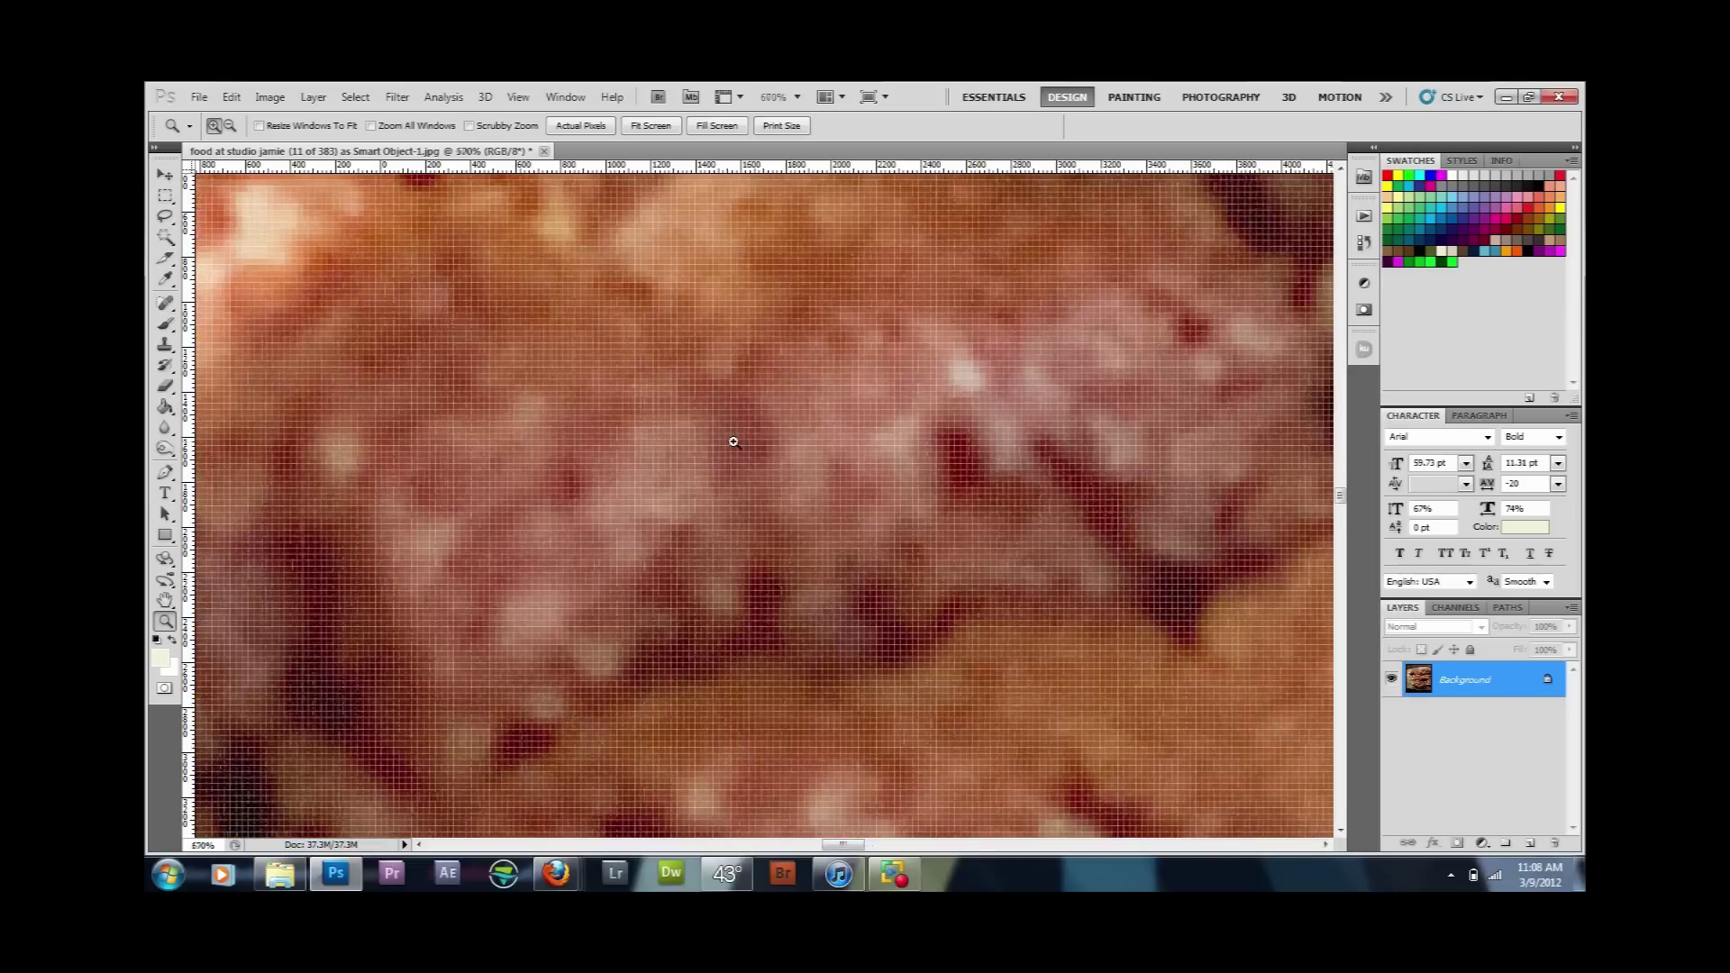
pyautogui.rightClick(733, 442)
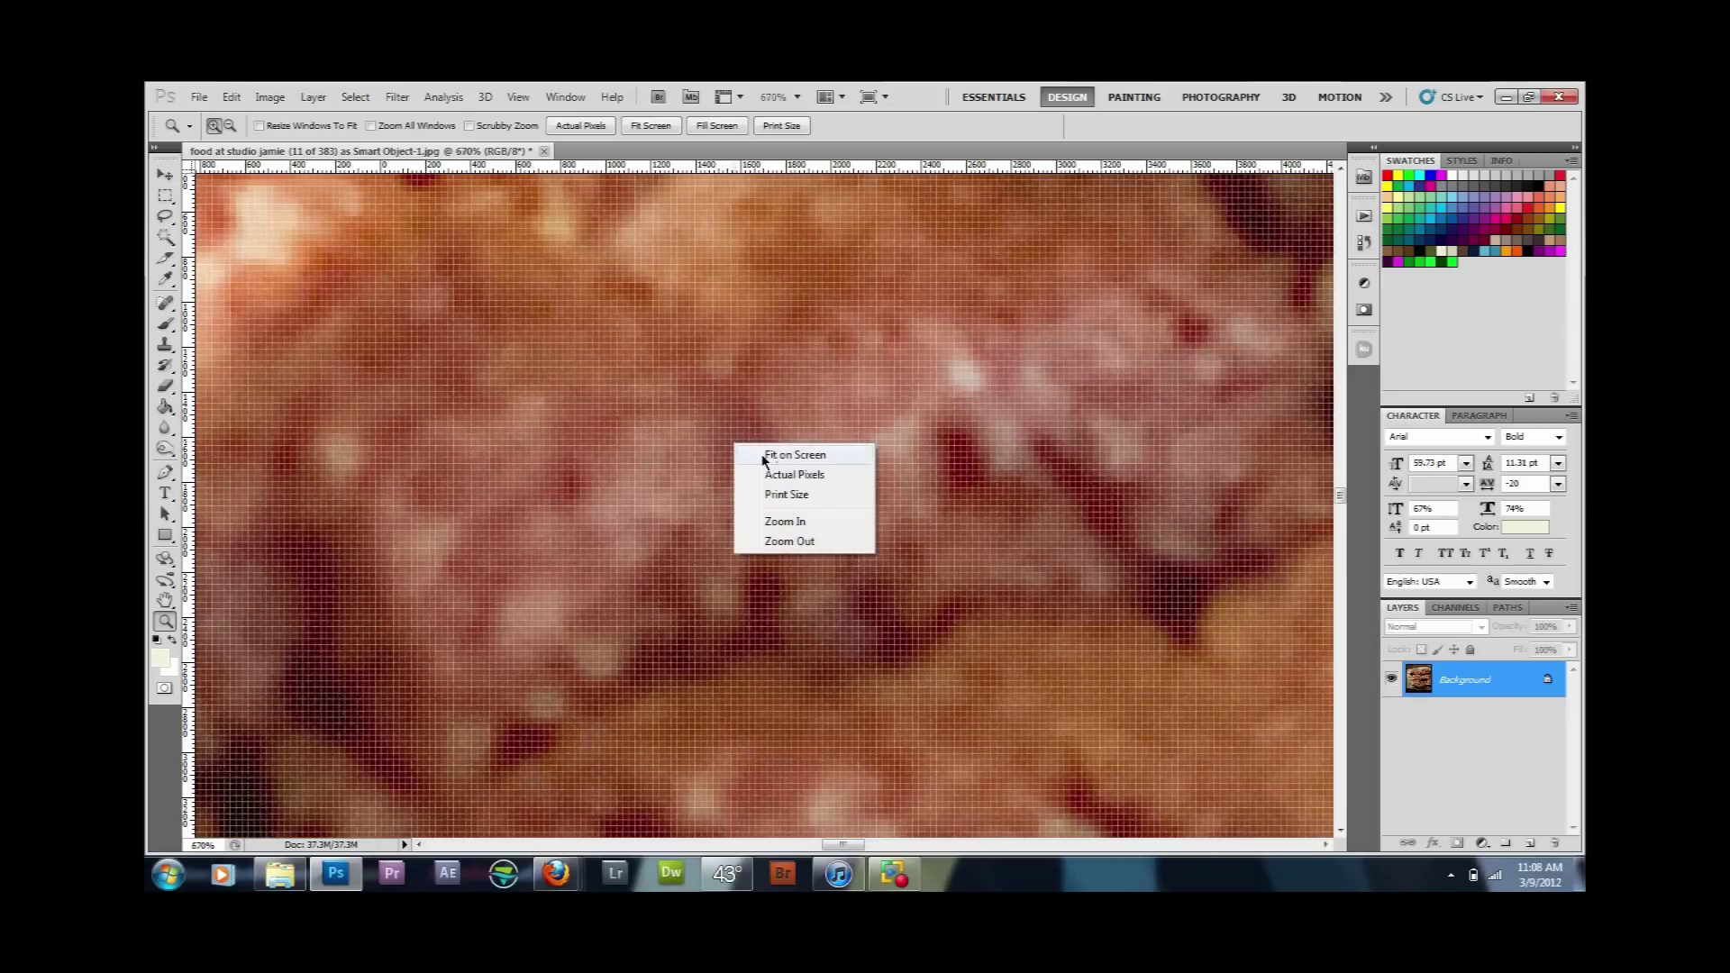
pyautogui.click(762, 455)
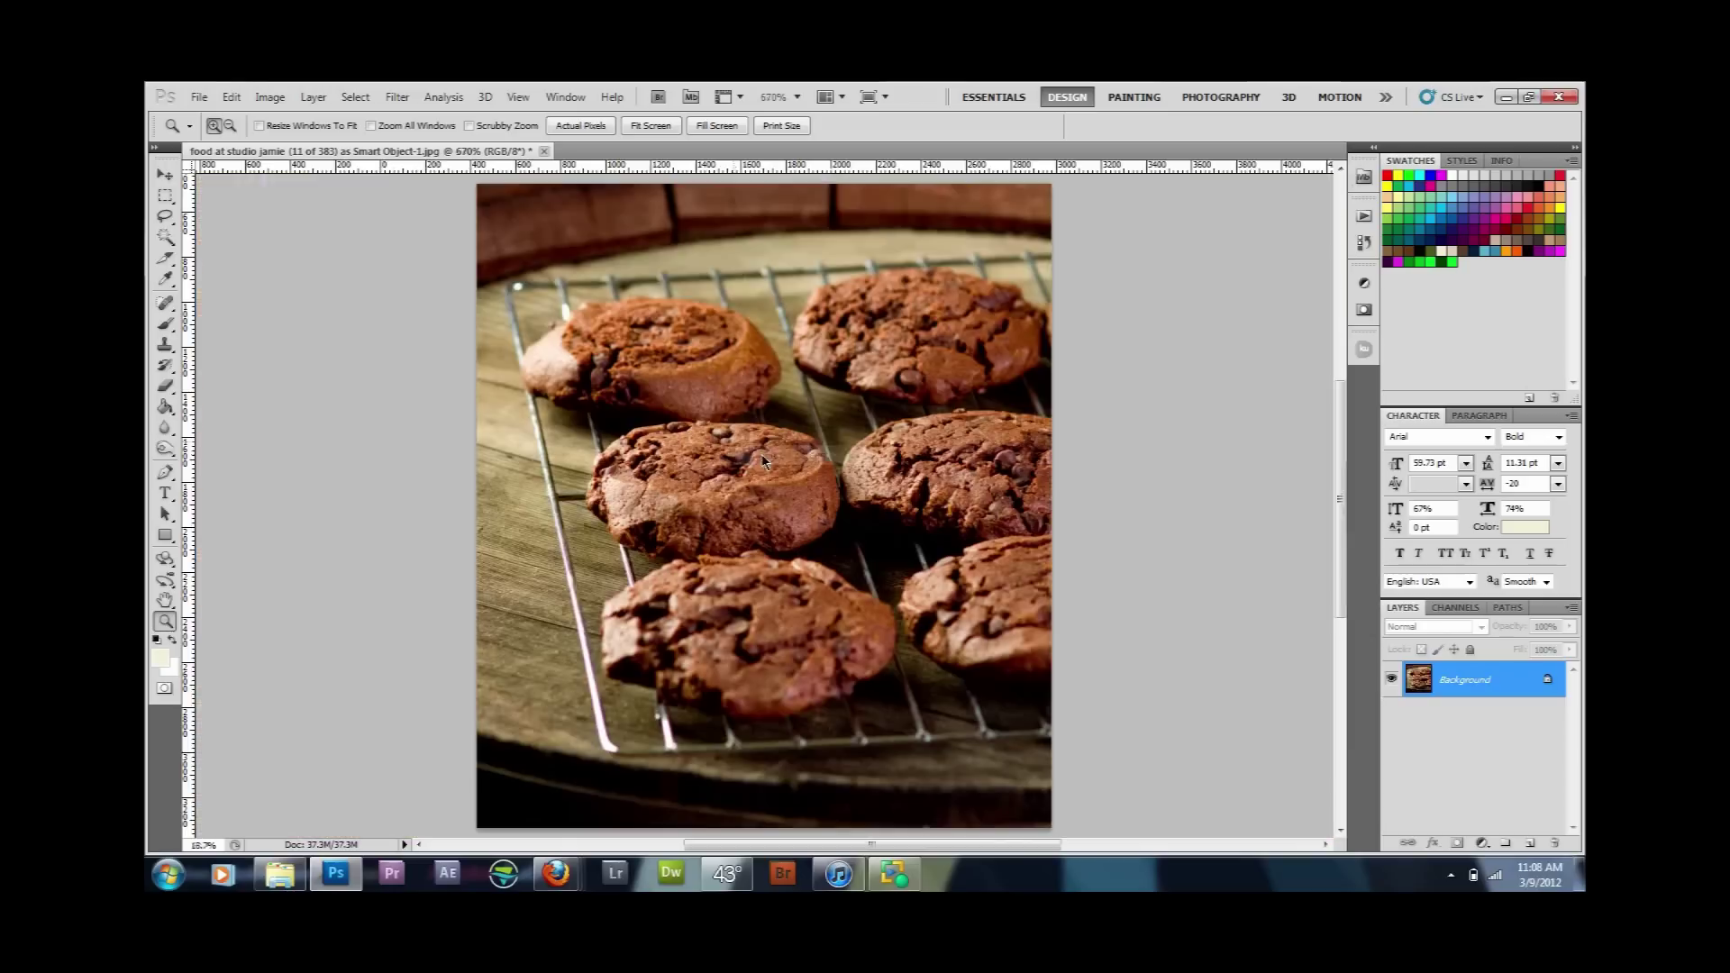
# Step: View at actual pixels and pan to the purple-fringed rack wires over the wood
pyautogui.rightClick(535, 597)
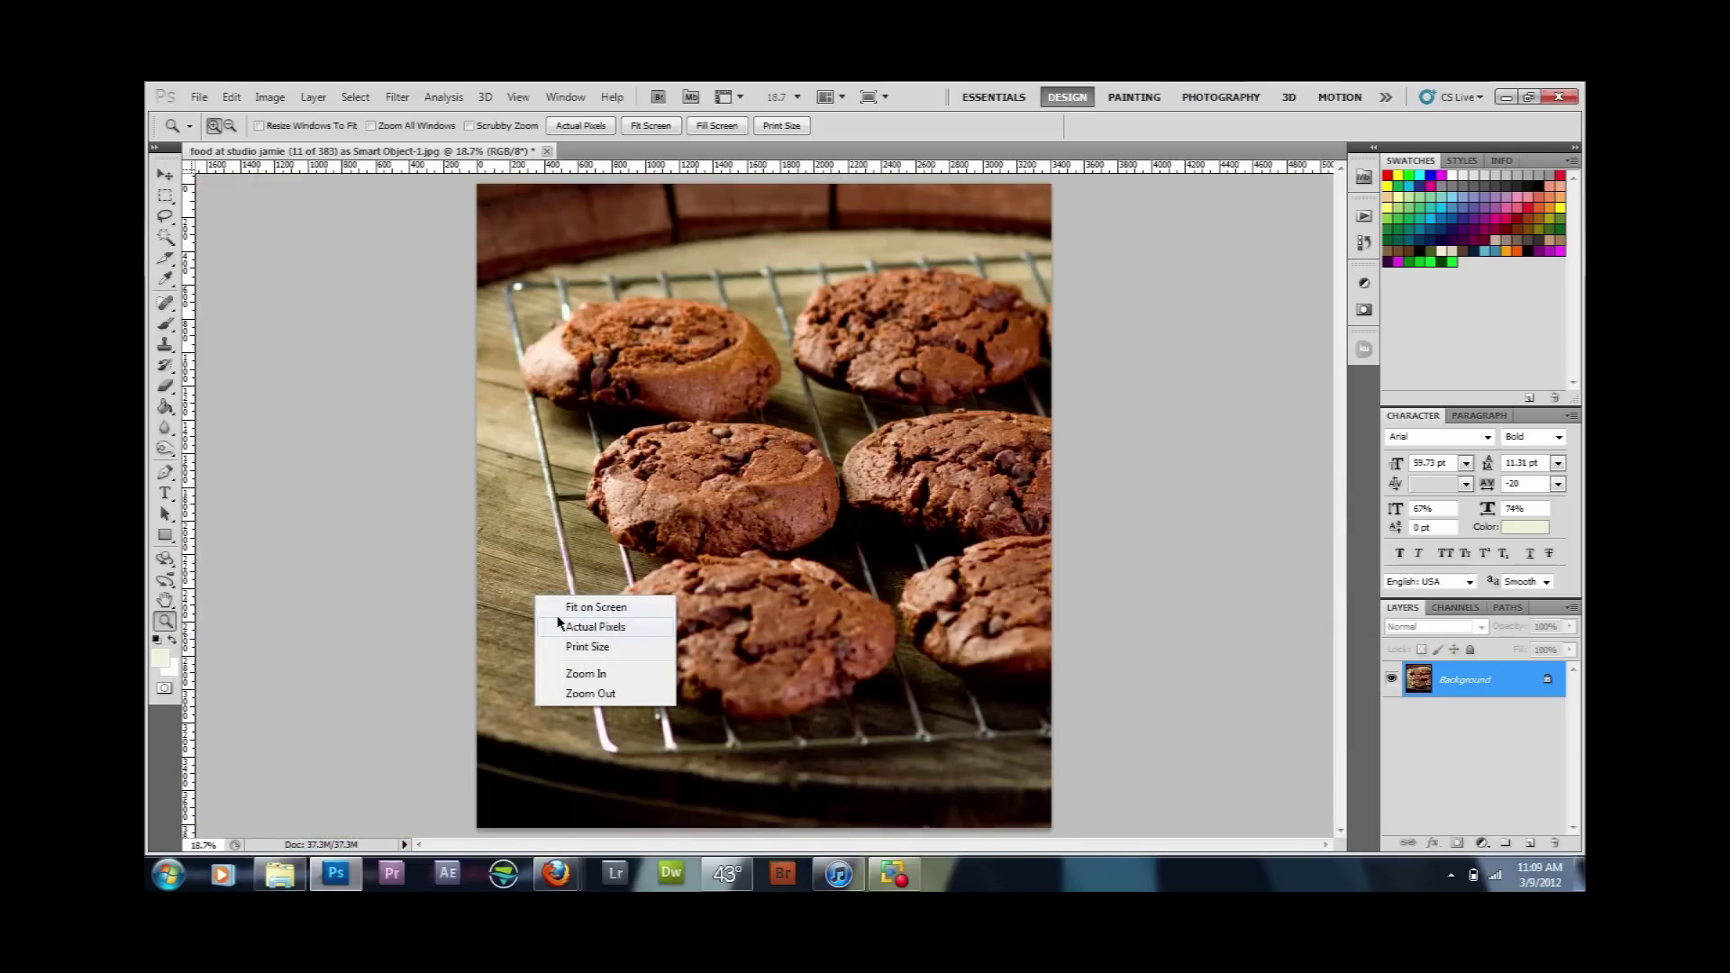
pyautogui.click(560, 626)
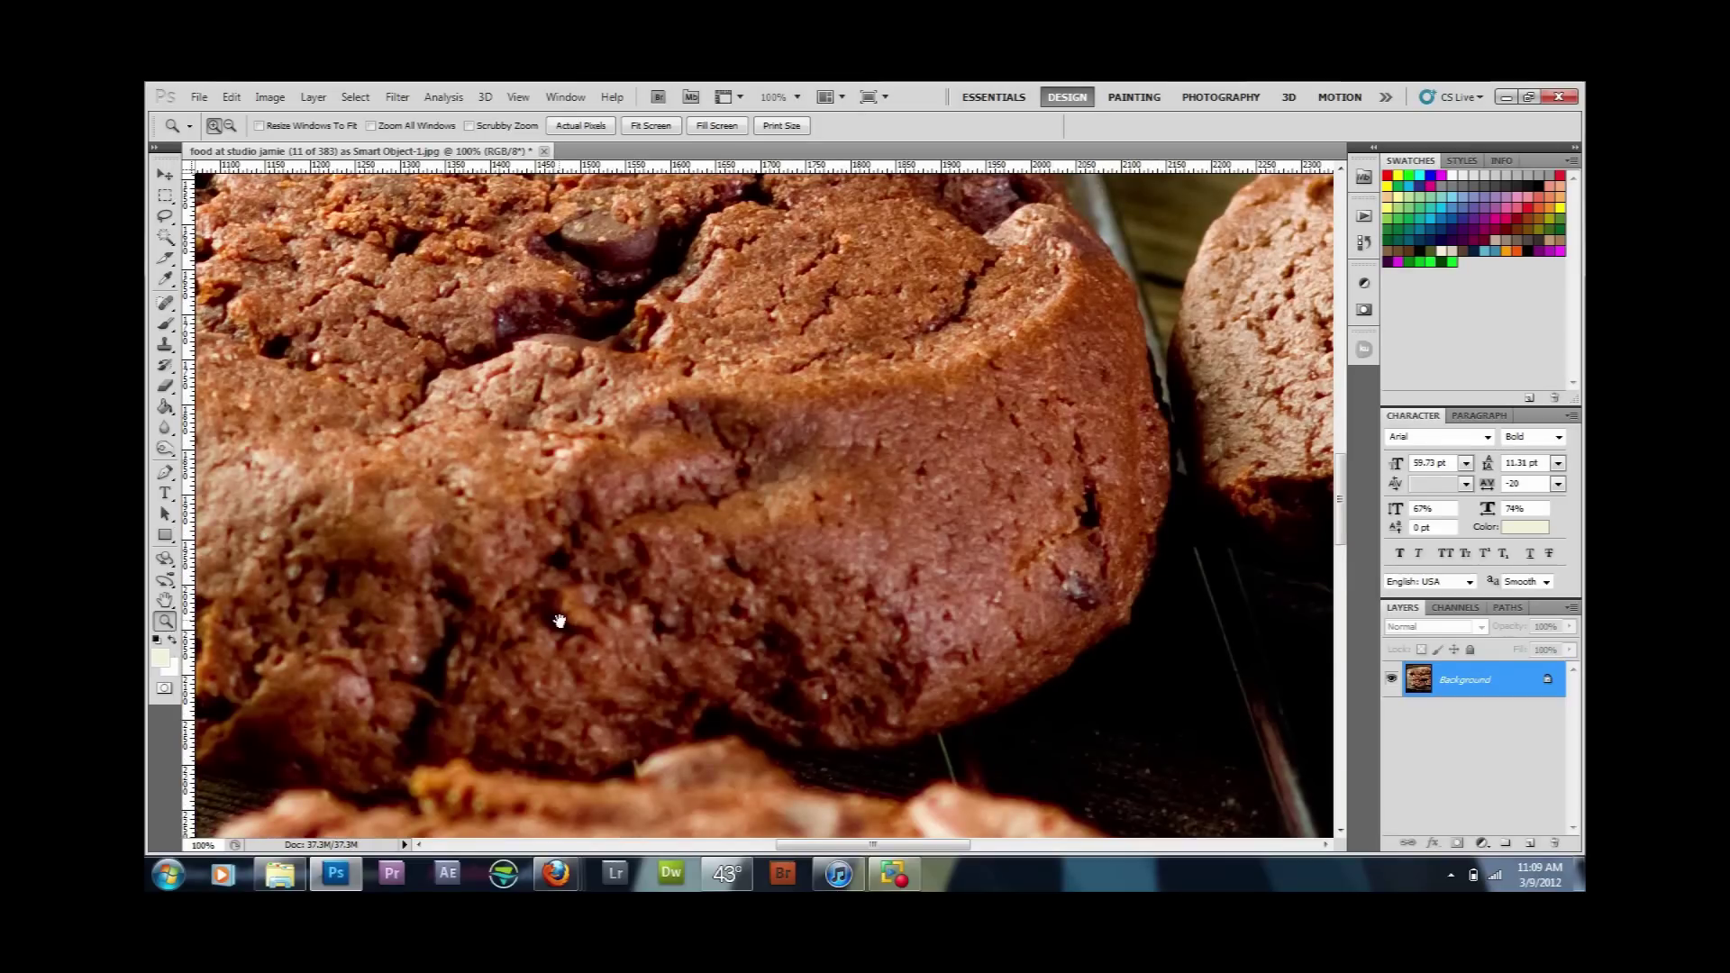
pyautogui.moveTo(559, 620); pyautogui.dragTo(934, 352)
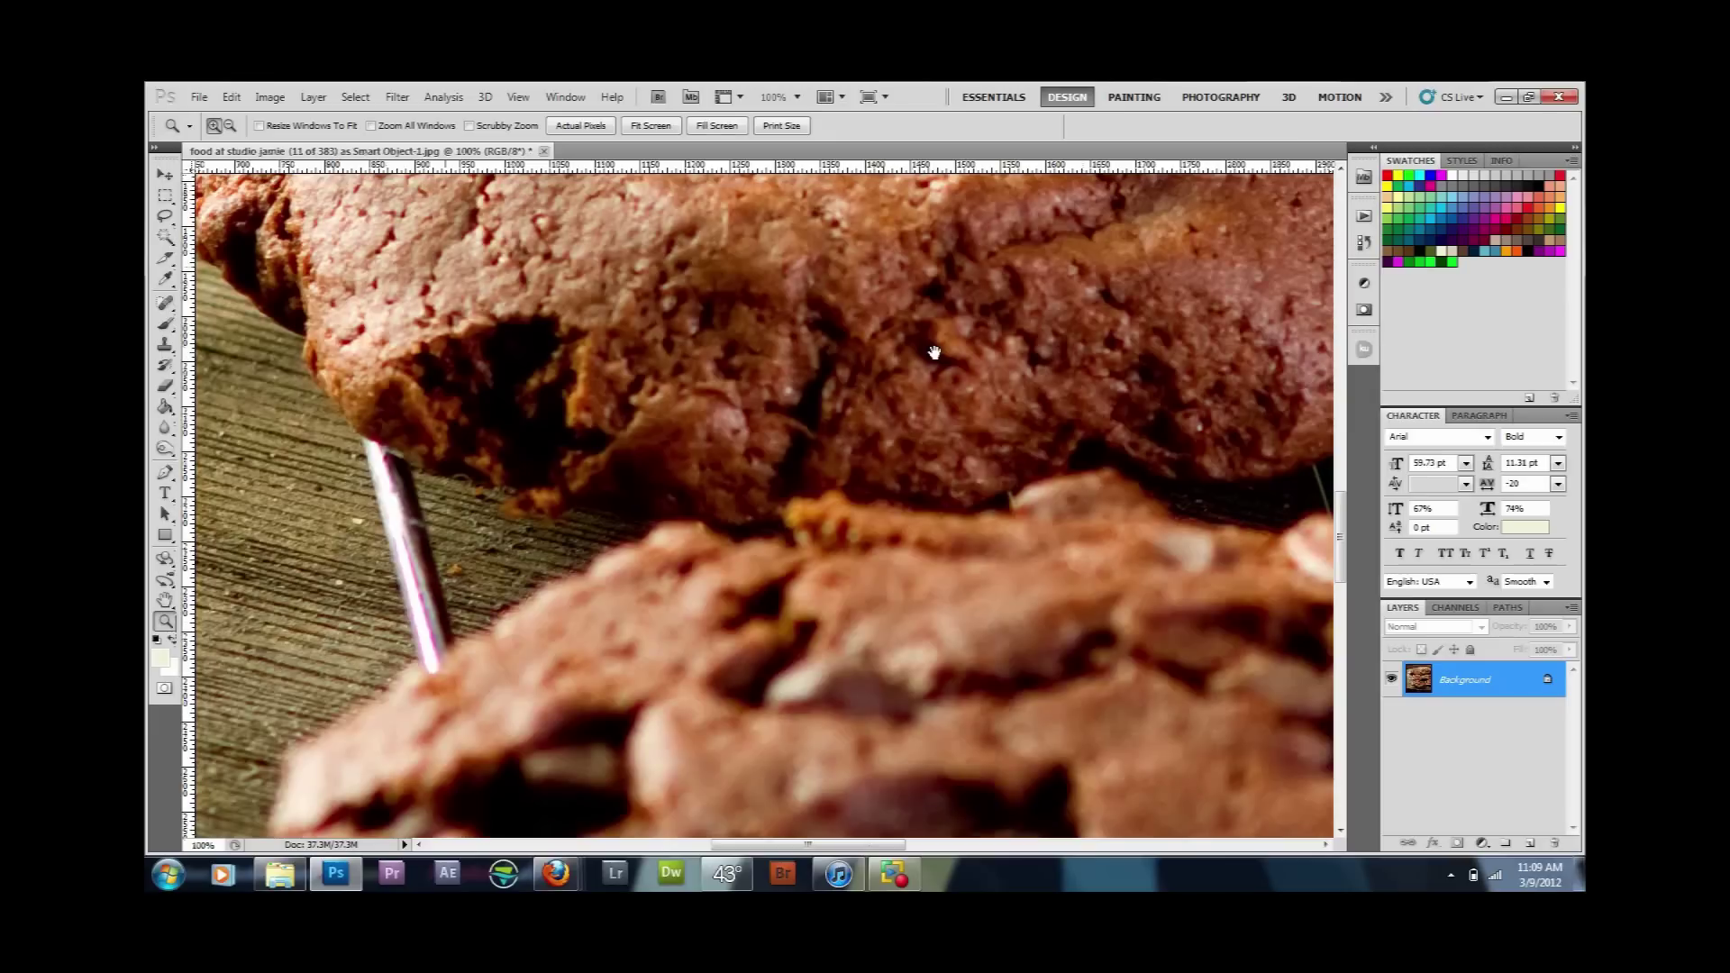
pyautogui.moveTo(392, 378); pyautogui.dragTo(699, 360)
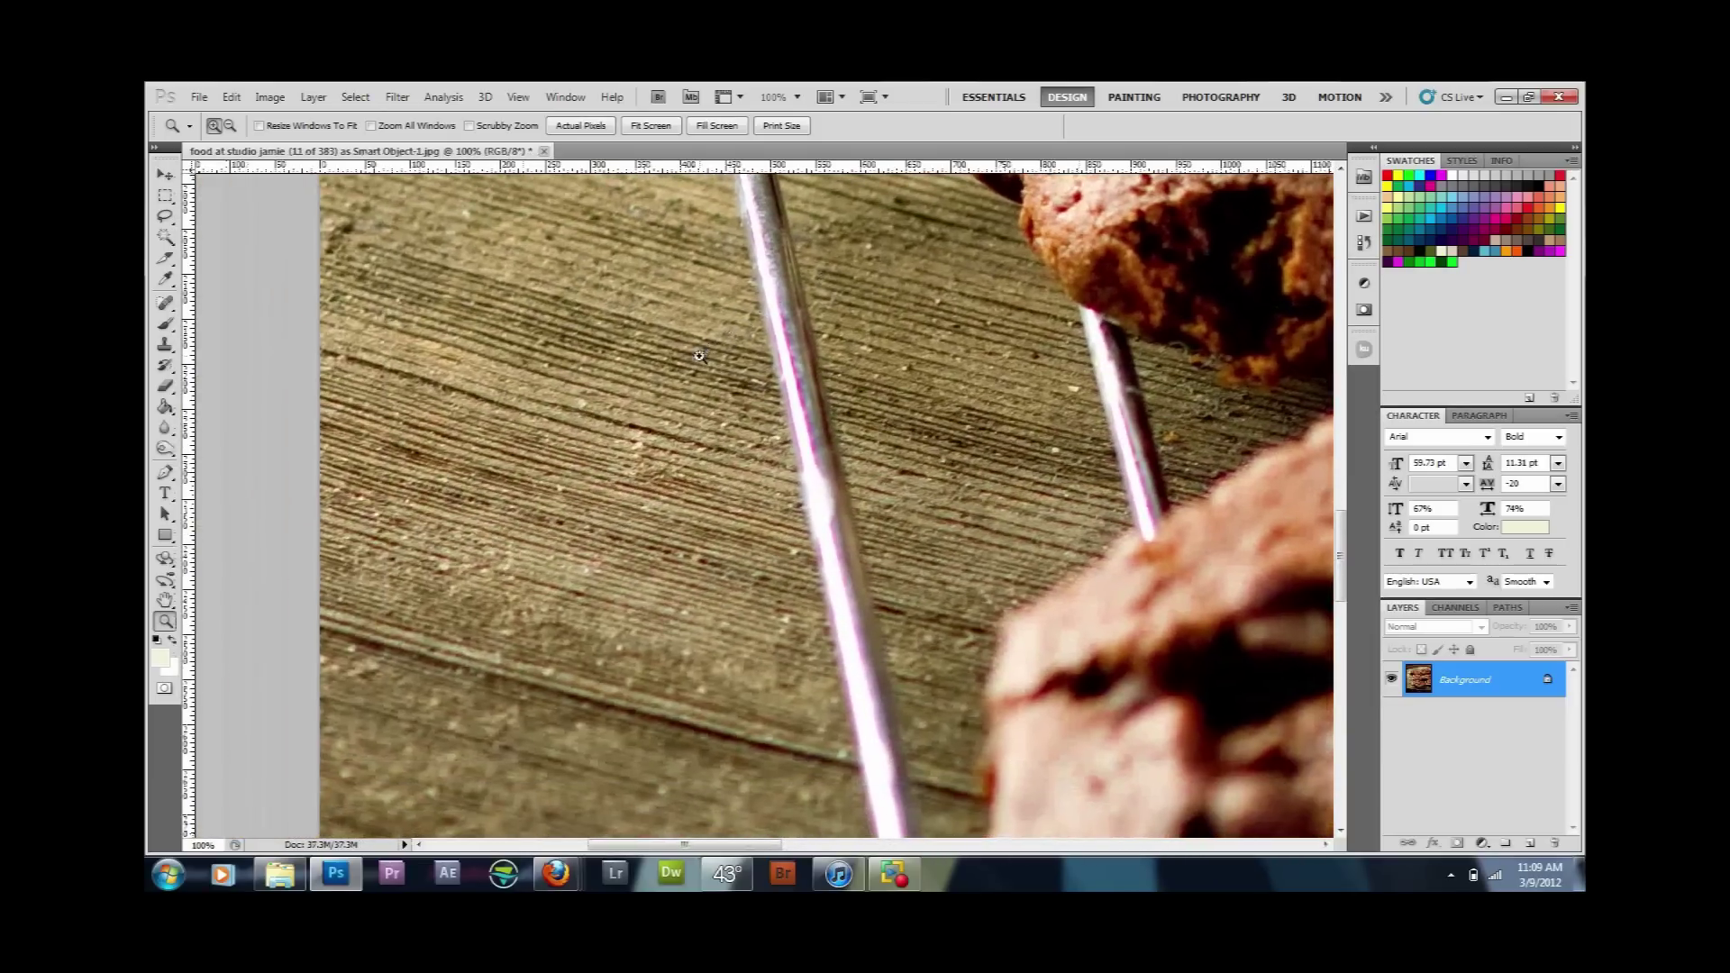
# Step: With the Move tool active, duplicate the Background layer as Layer 1 using Ctrl+J
pyautogui.click(166, 174)
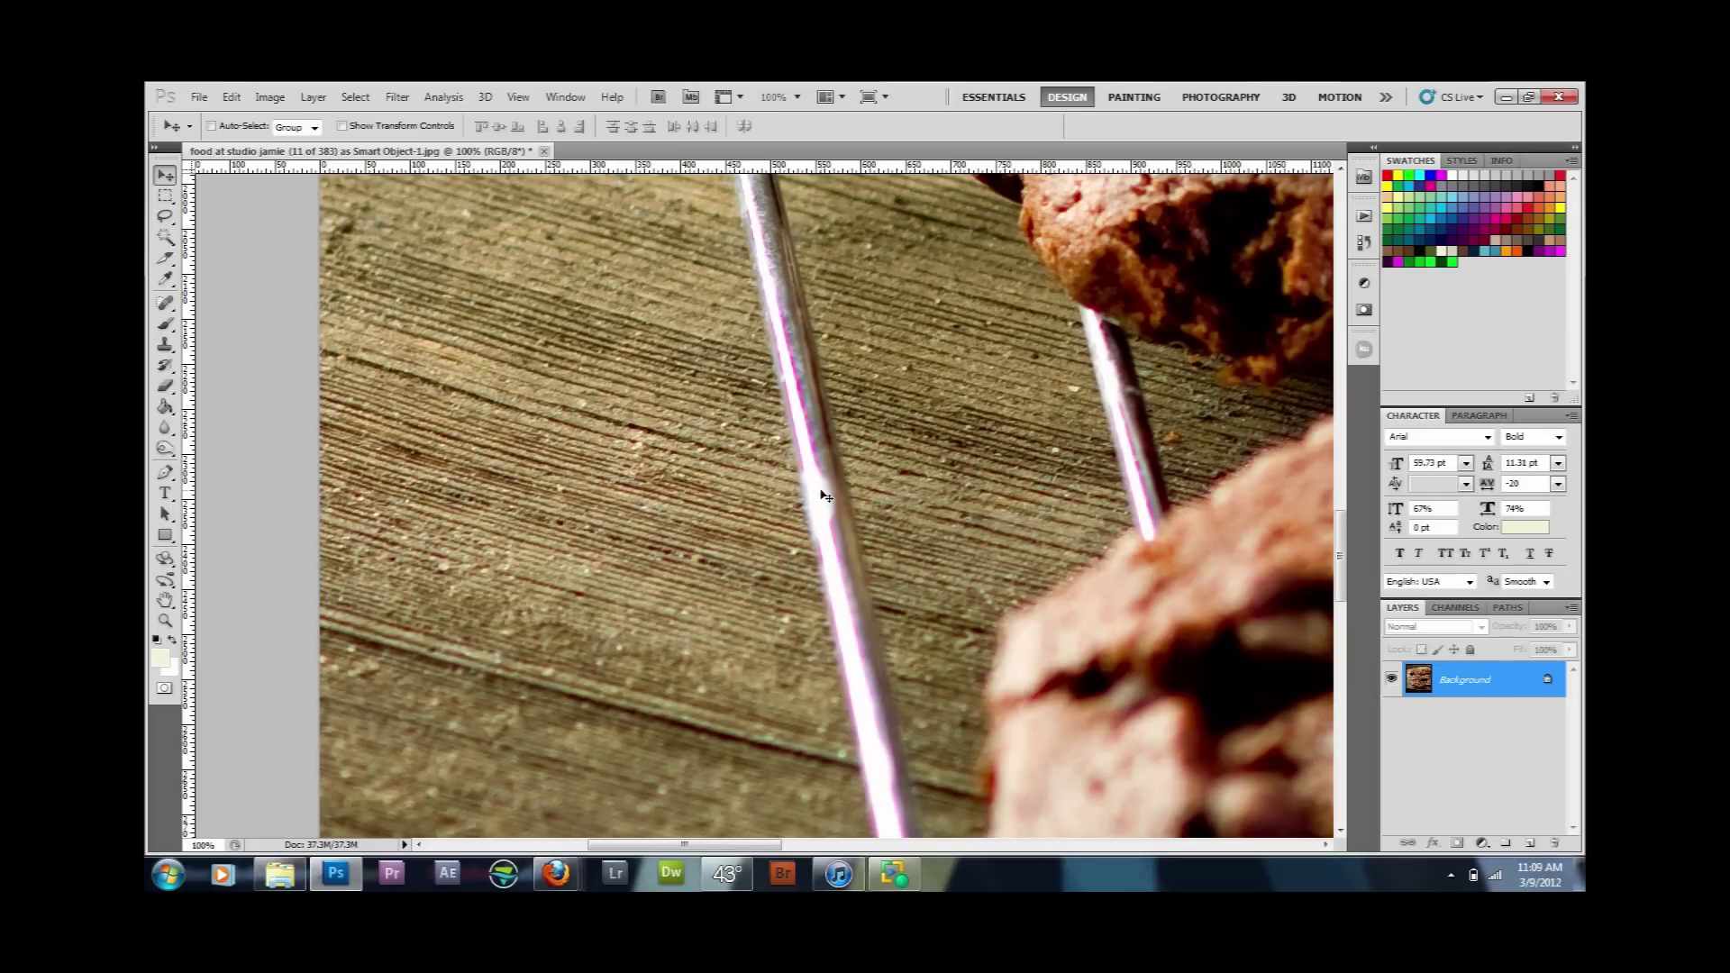
pyautogui.hotkey('ctrl', 'j')
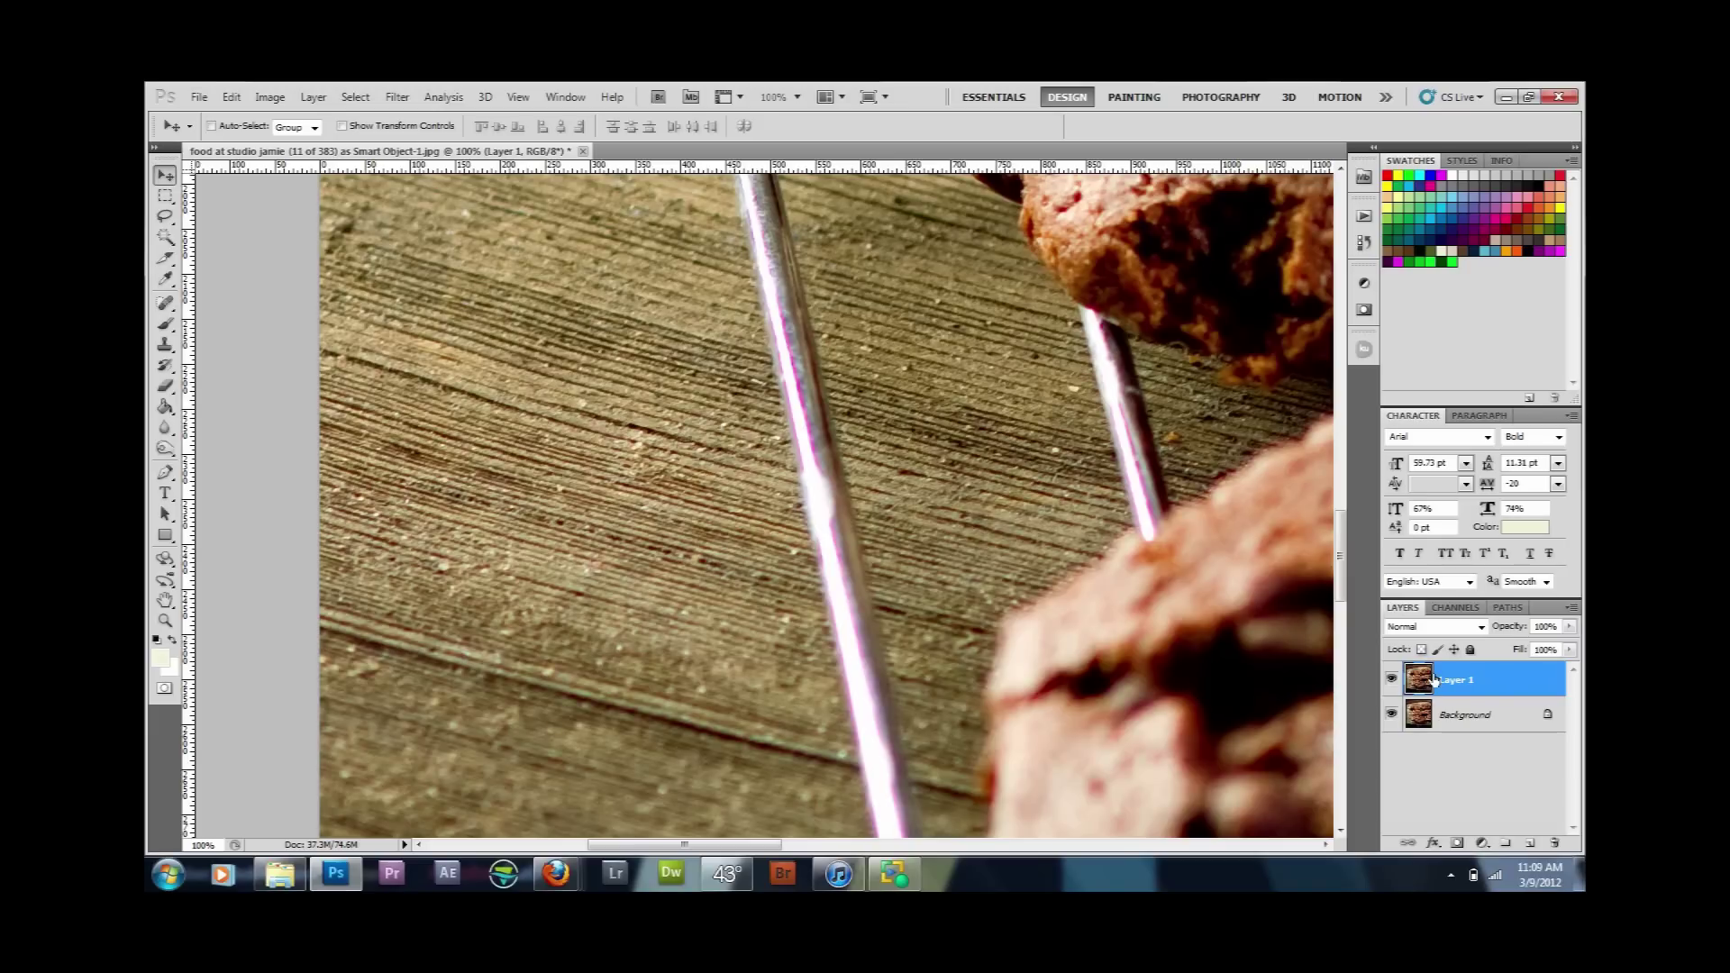
pyautogui.click(397, 97)
# Step: Apply a strong Gaussian Blur to Layer 1 so the rack wires and wood smear
pyautogui.moveTo(436, 264)
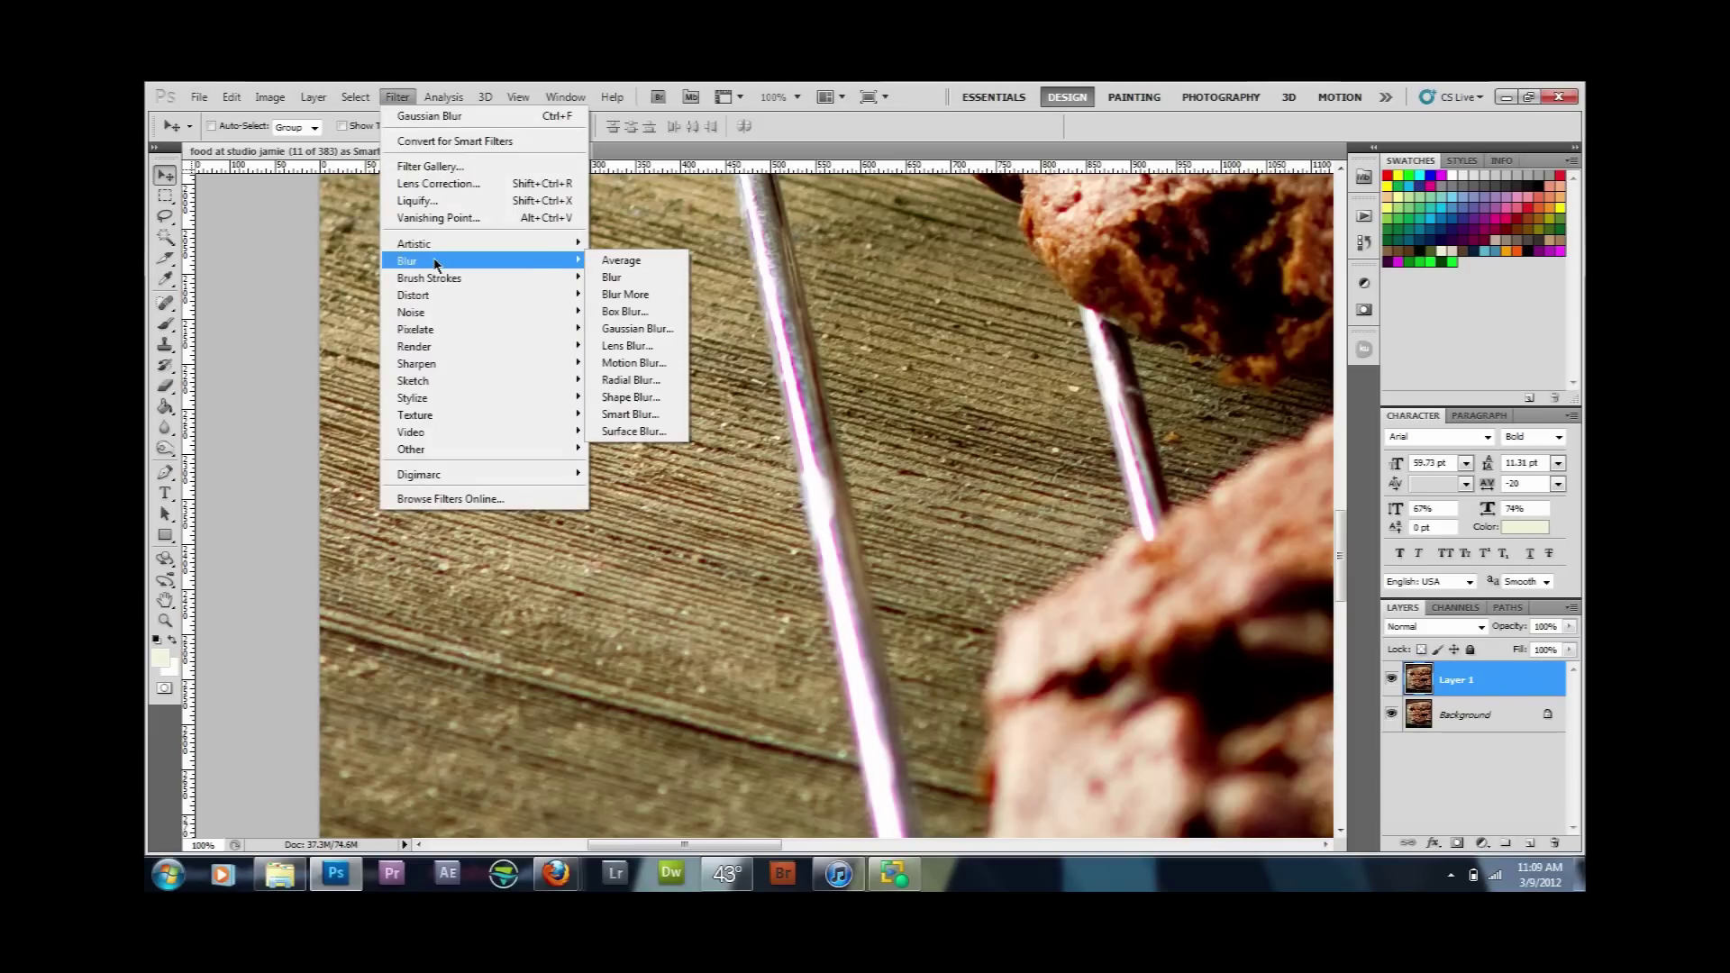
pyautogui.click(614, 329)
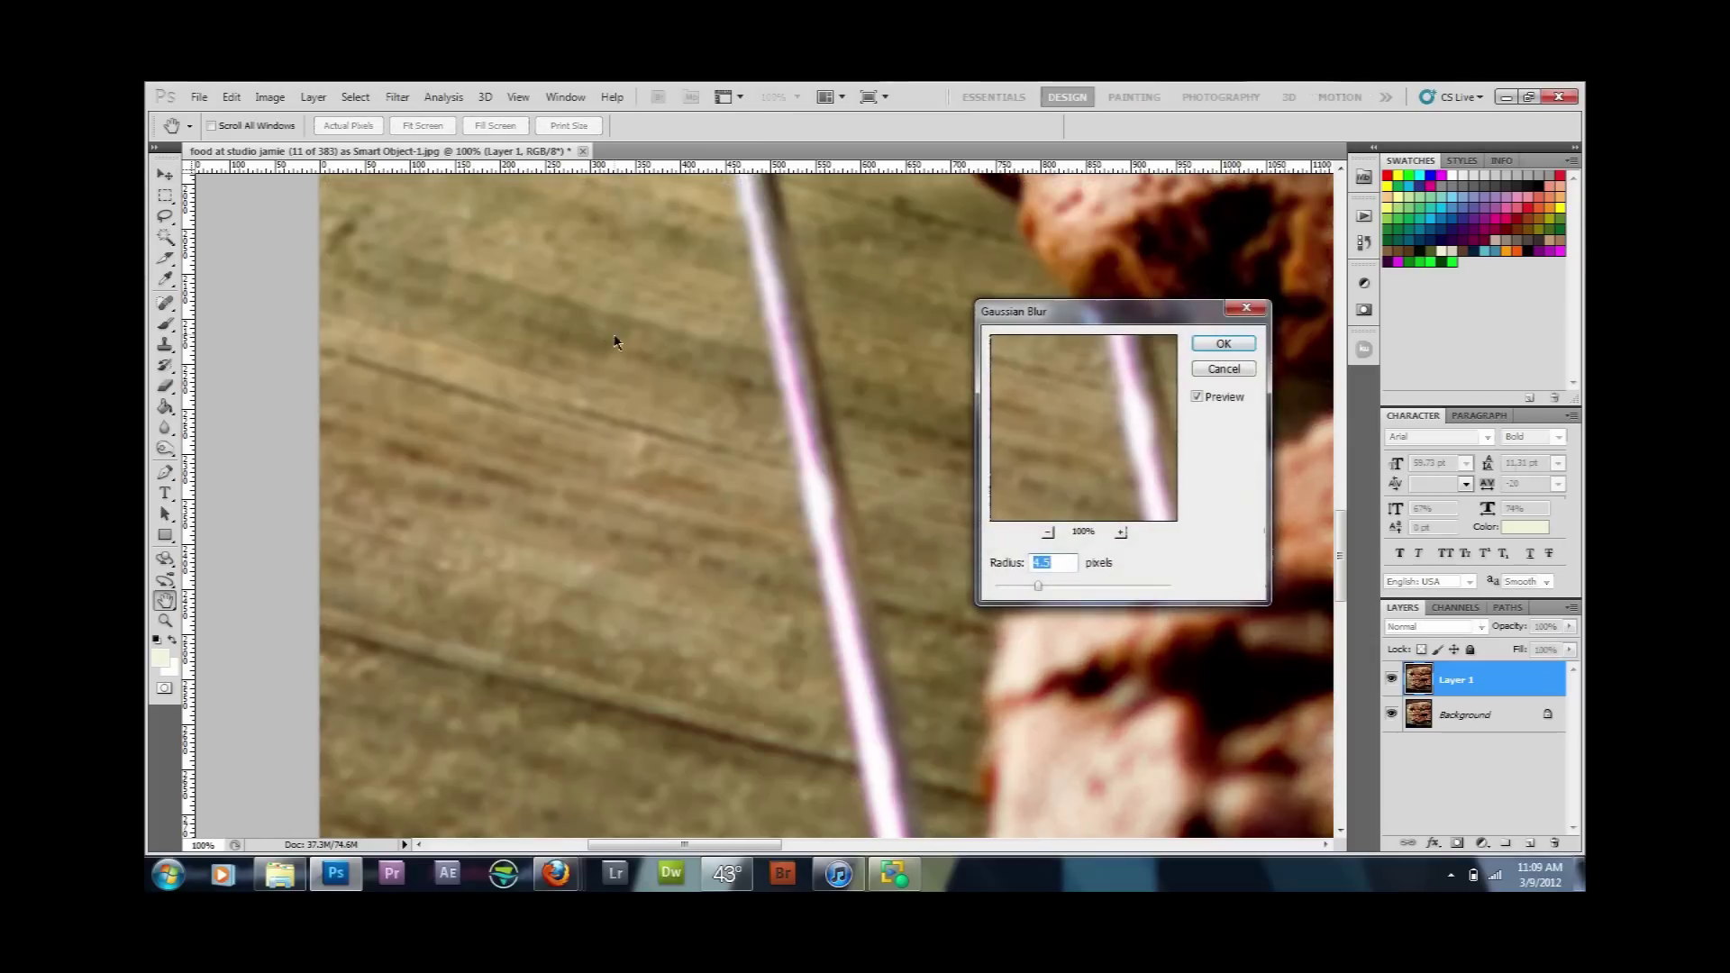
pyautogui.moveTo(1039, 586); pyautogui.dragTo(1061, 588)
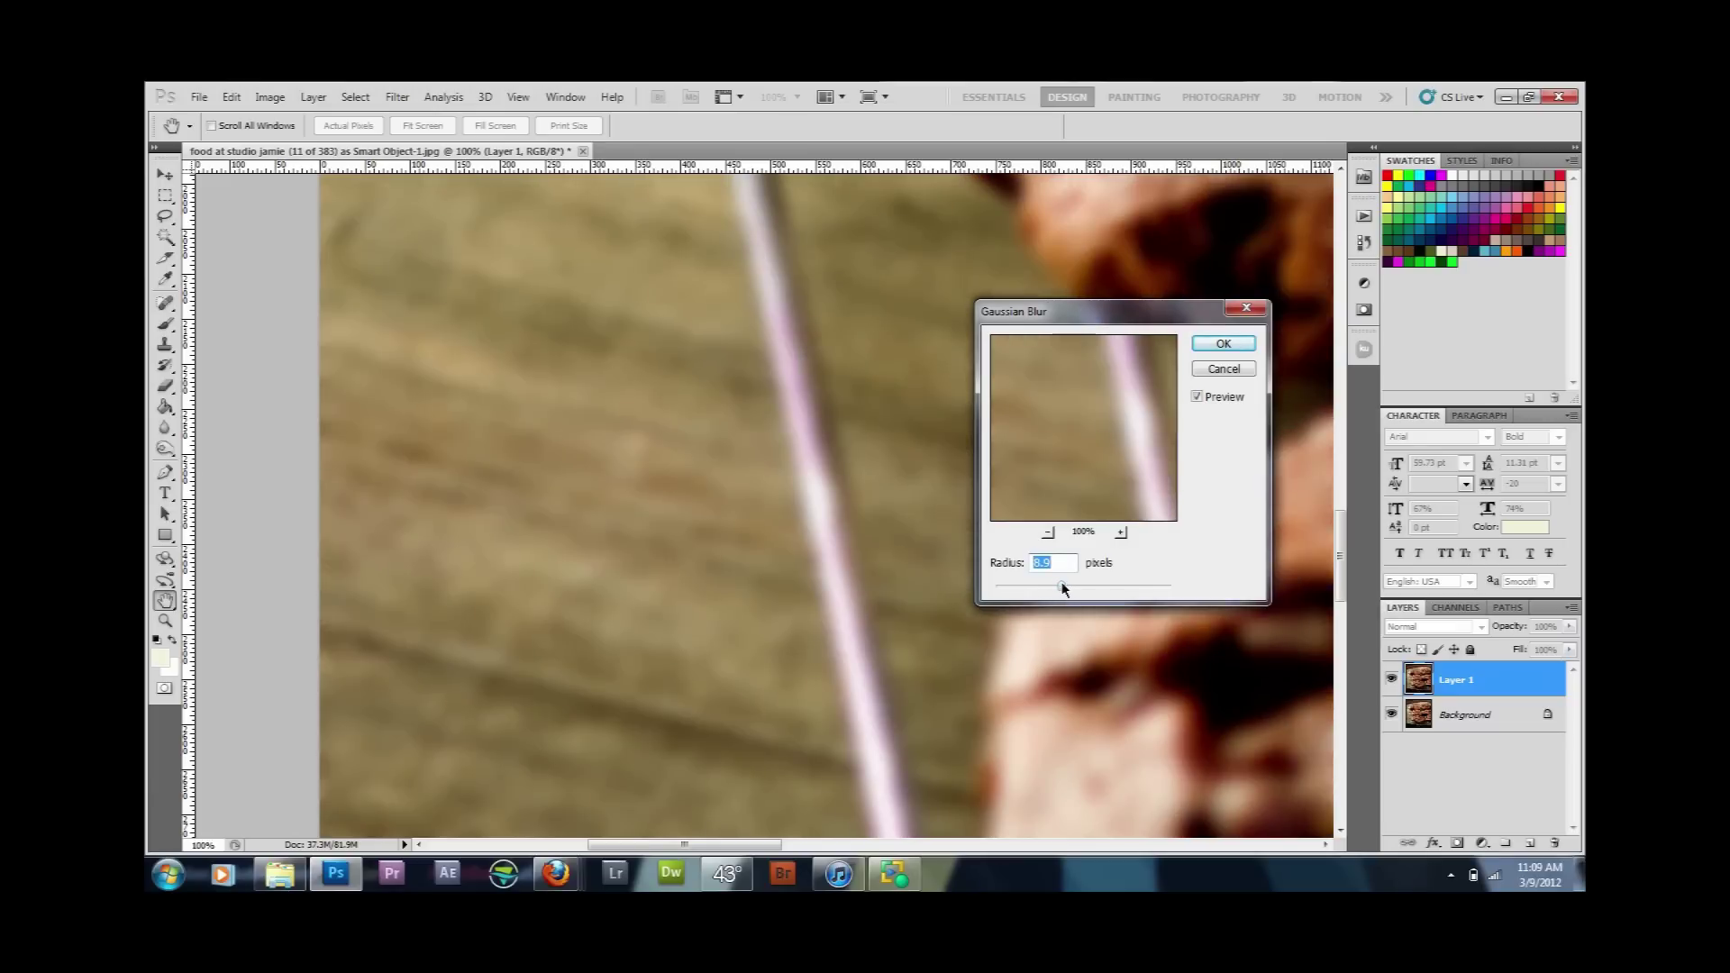
pyautogui.press('Return')
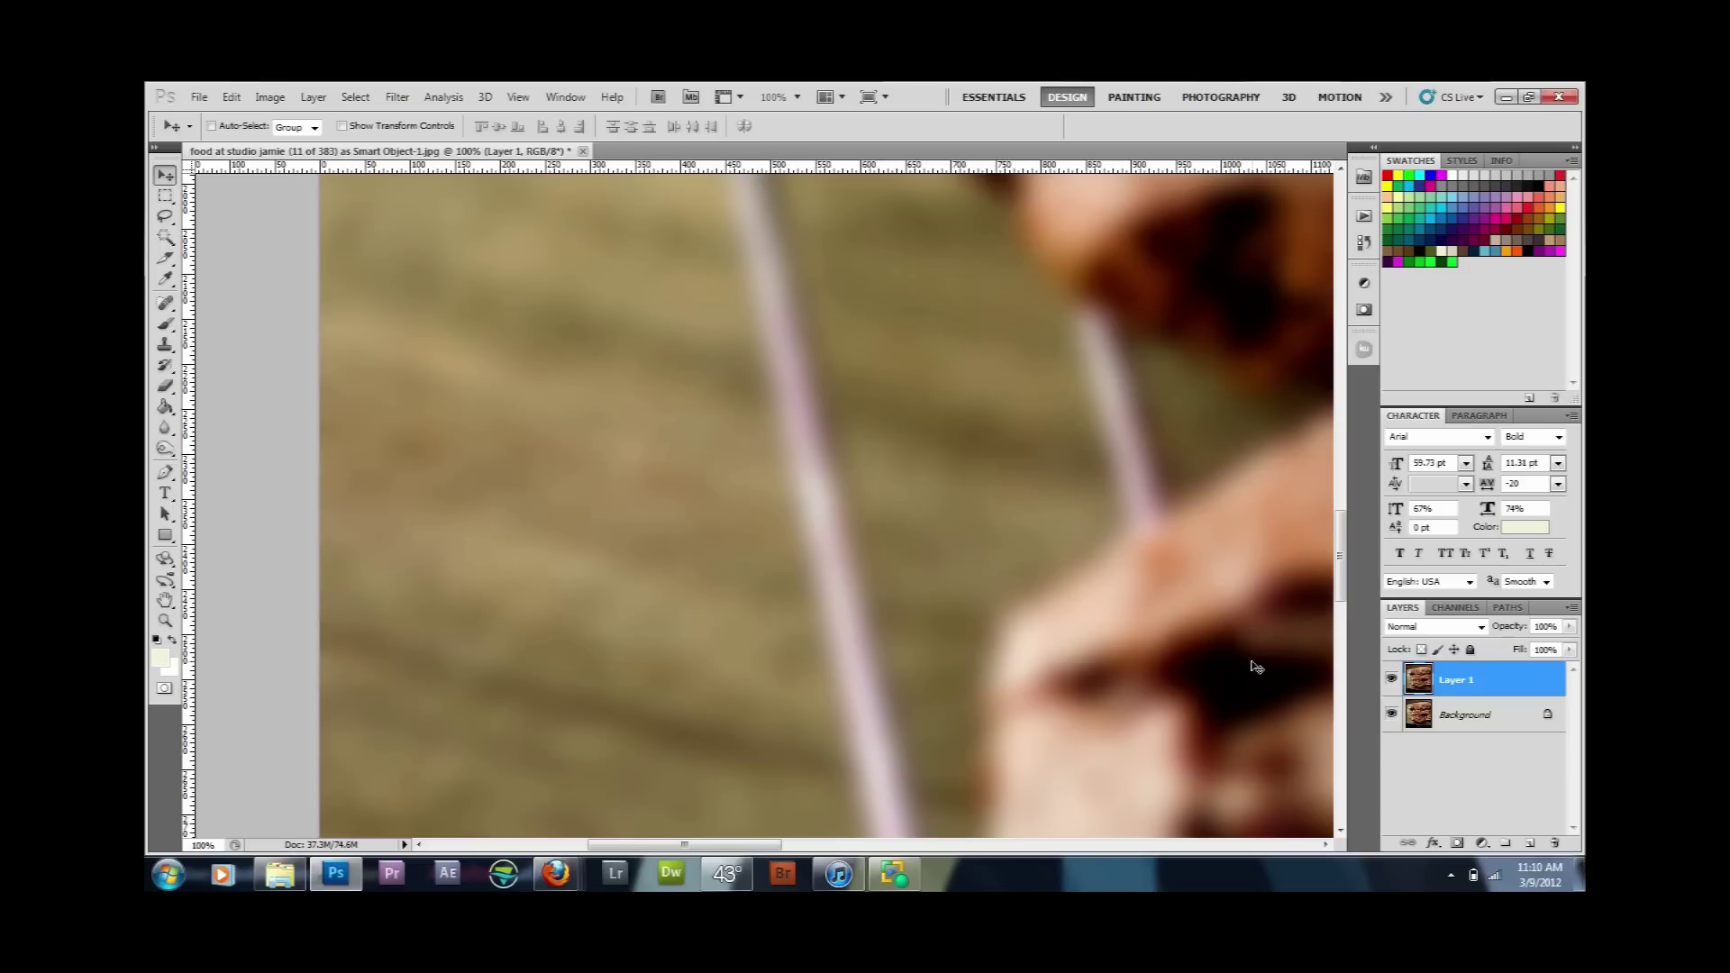
# Step: Set Layer 1 to Color blend mode and toggle its visibility to compare with the original
pyautogui.click(1481, 627)
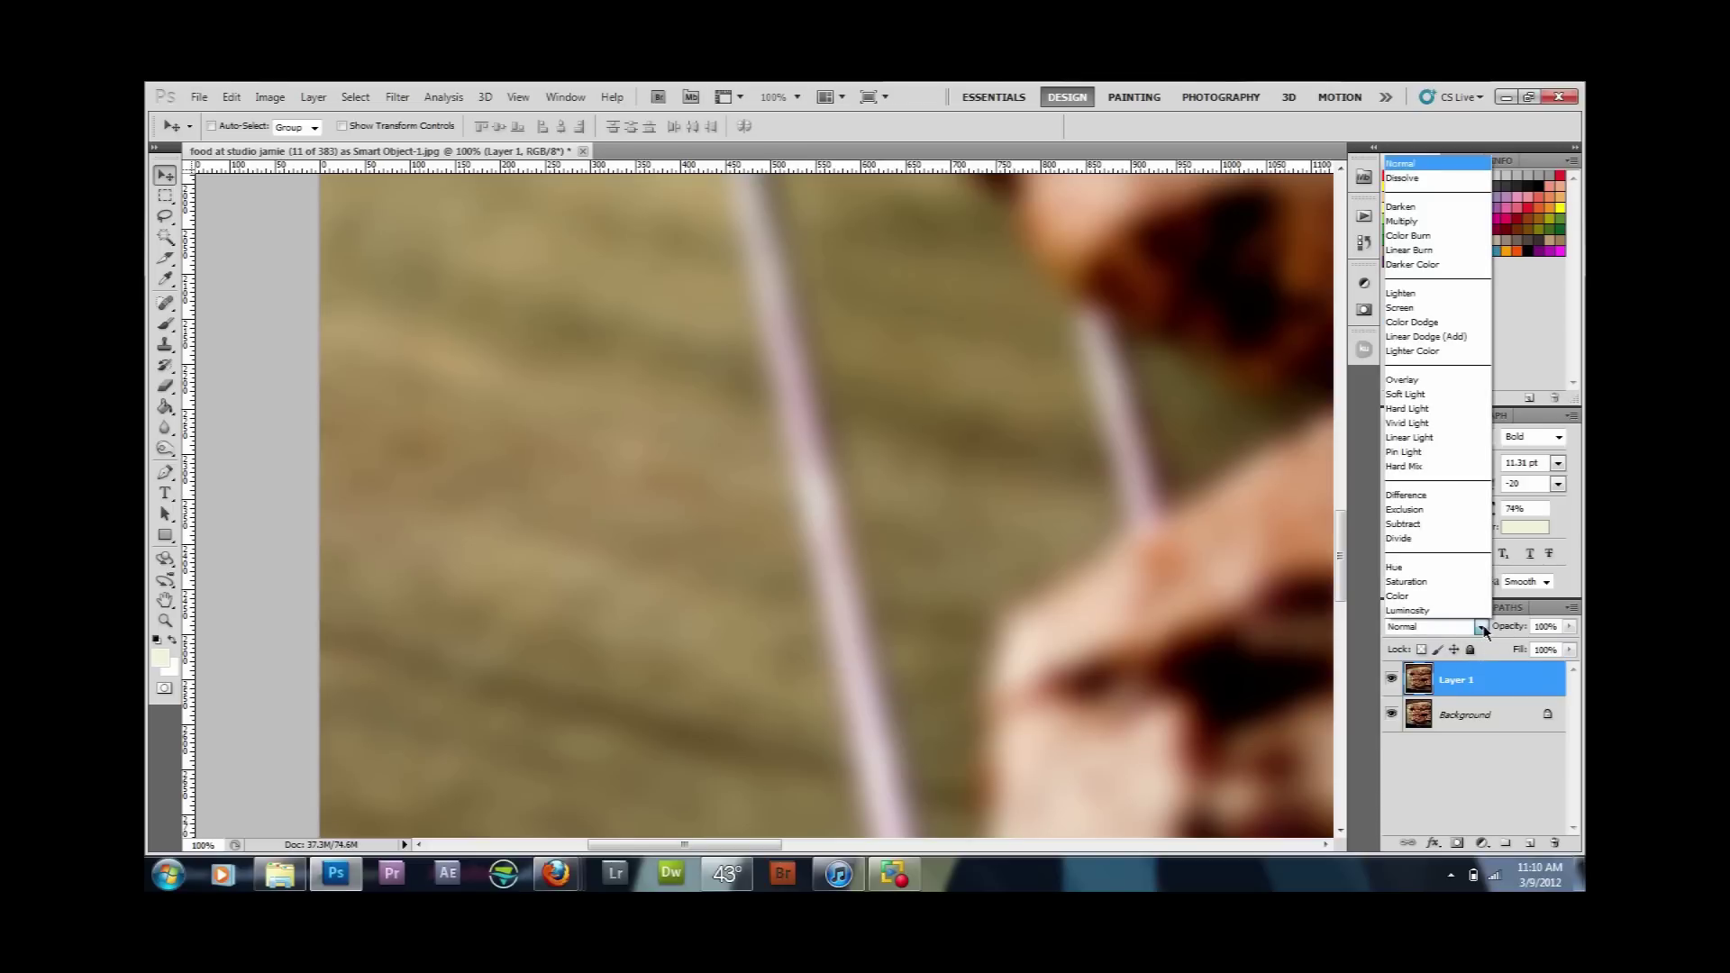
pyautogui.click(1442, 597)
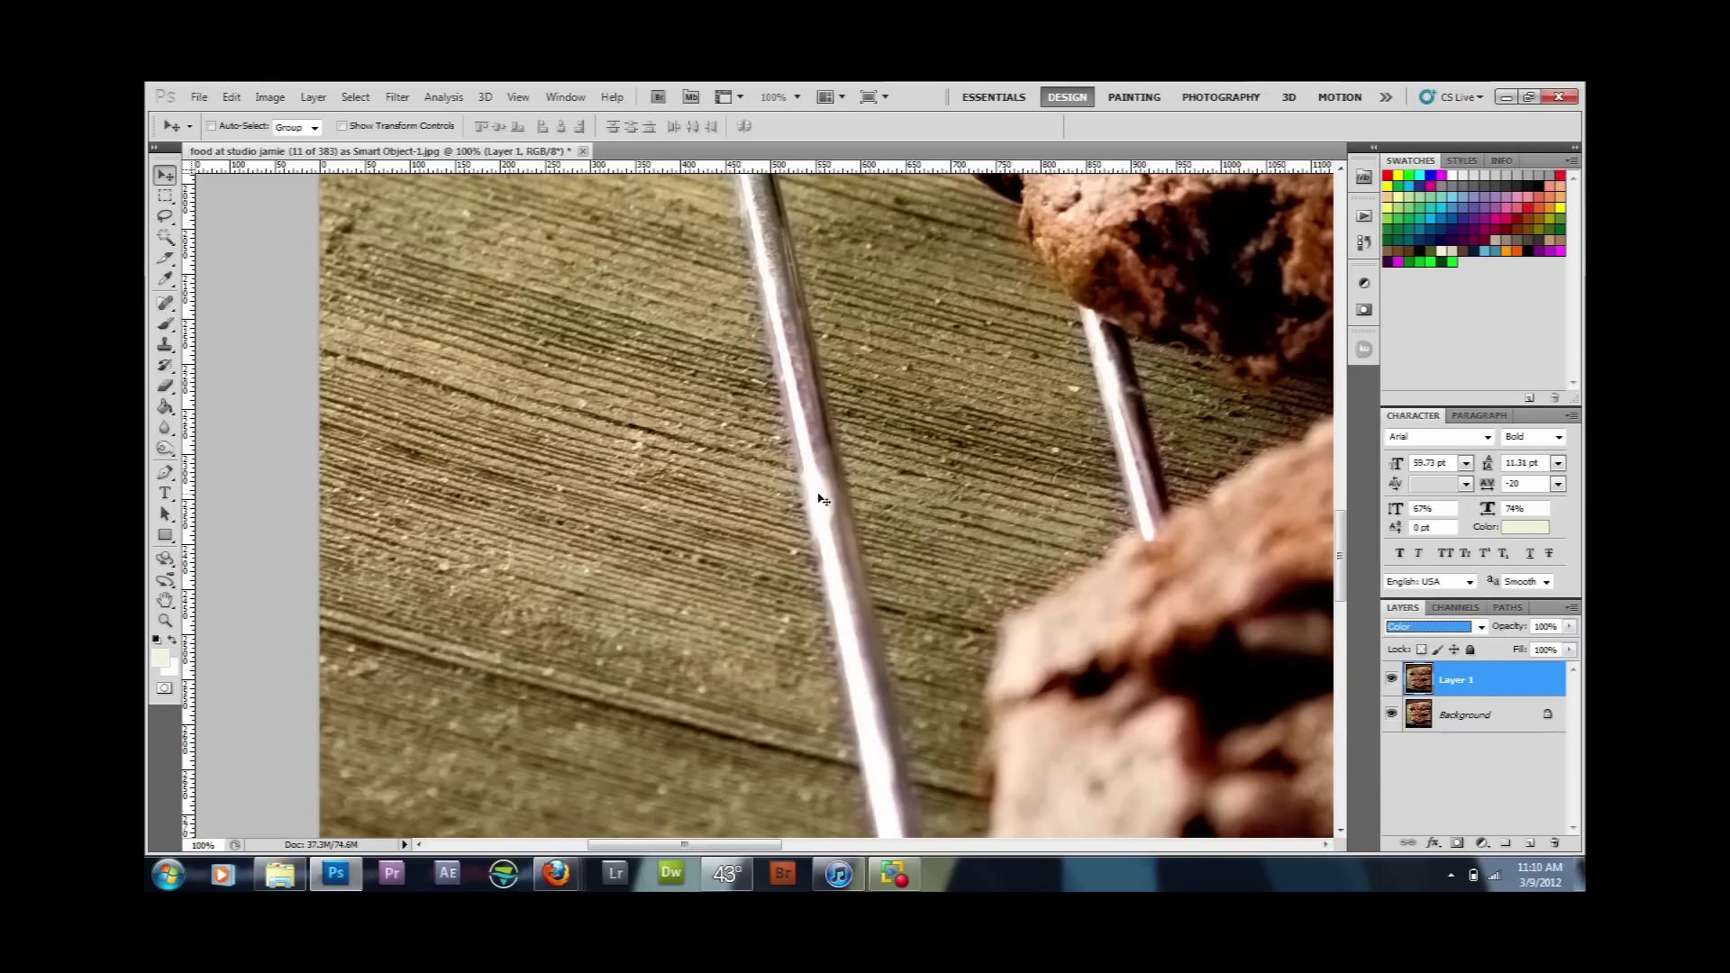
pyautogui.click(1392, 681)
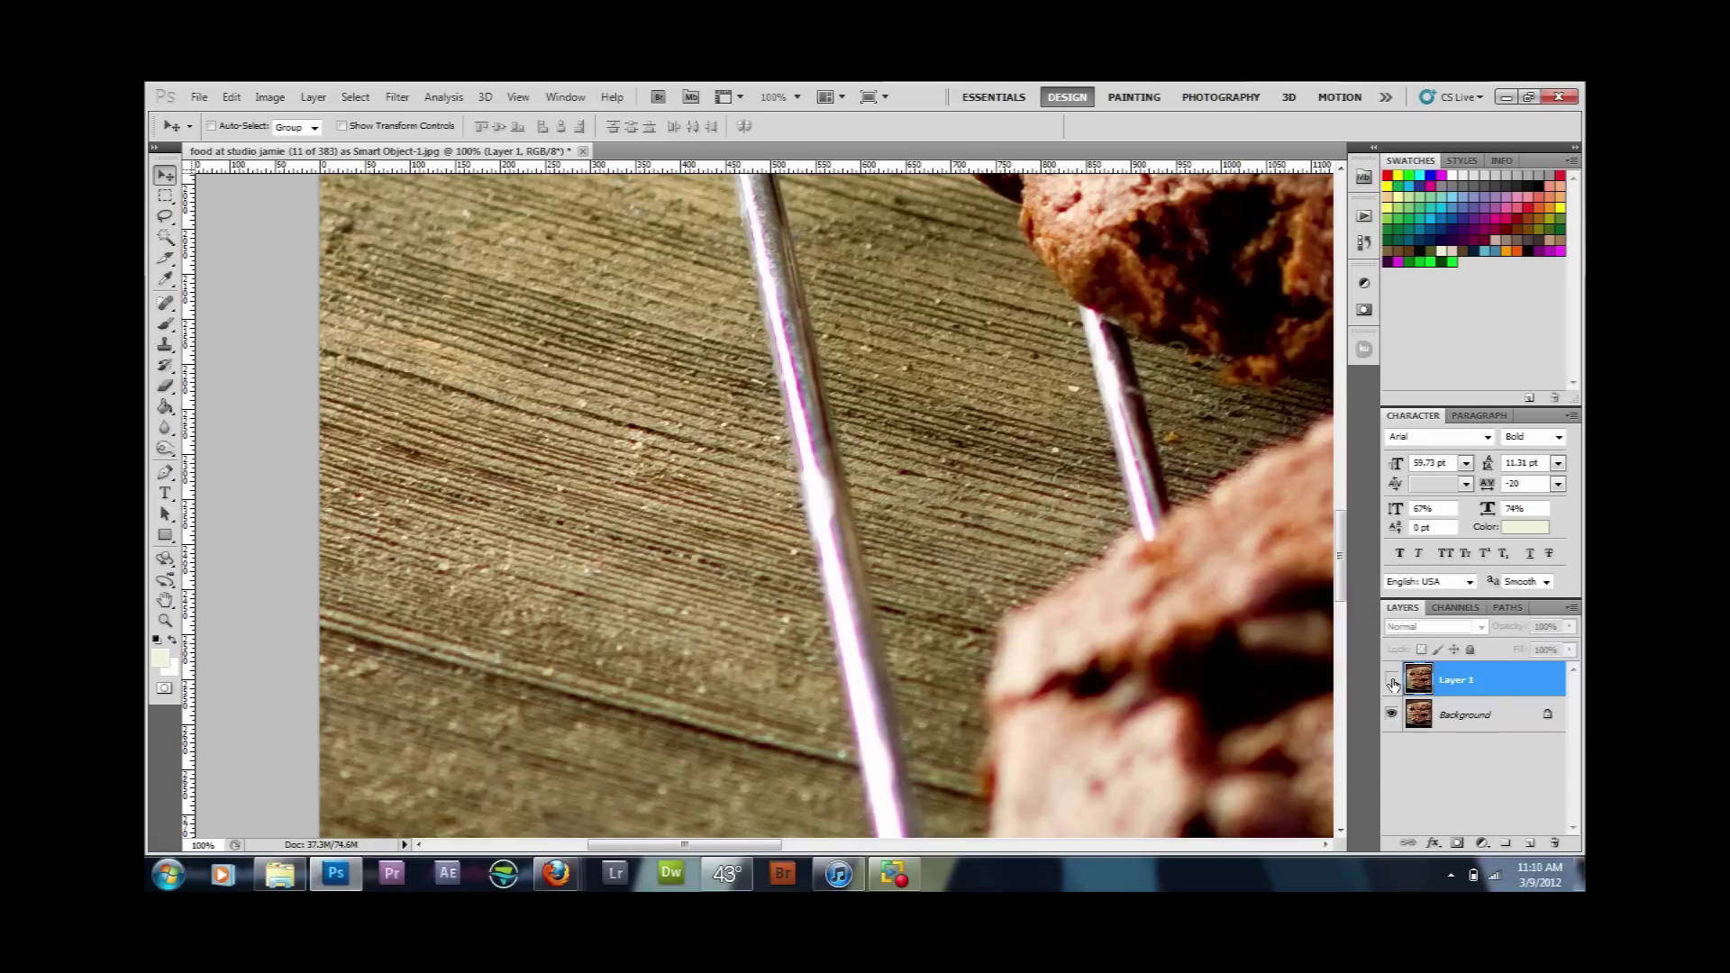
pyautogui.click(1391, 682)
pyautogui.click(1393, 683)
pyautogui.click(1392, 683)
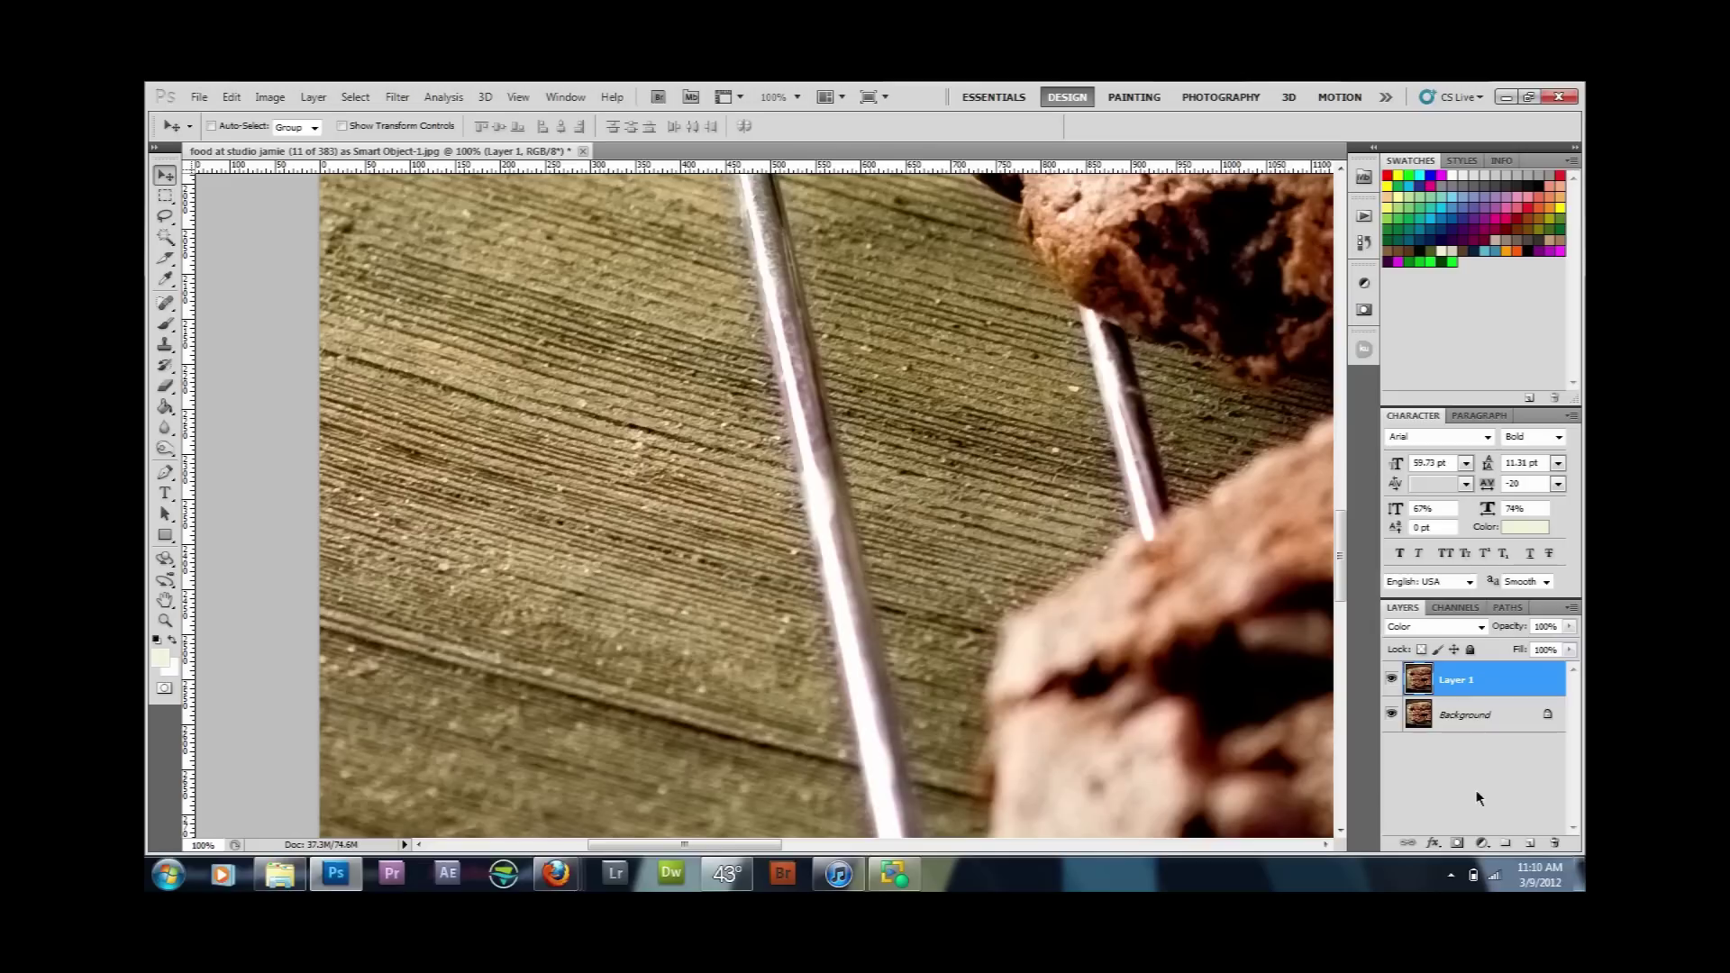
# Step: Add a black mask to Layer 1 and paint white with a 25-pixel brush along the skewer's edge
pyautogui.keyDown('alt'); pyautogui.click(1455, 844); pyautogui.keyUp('alt')
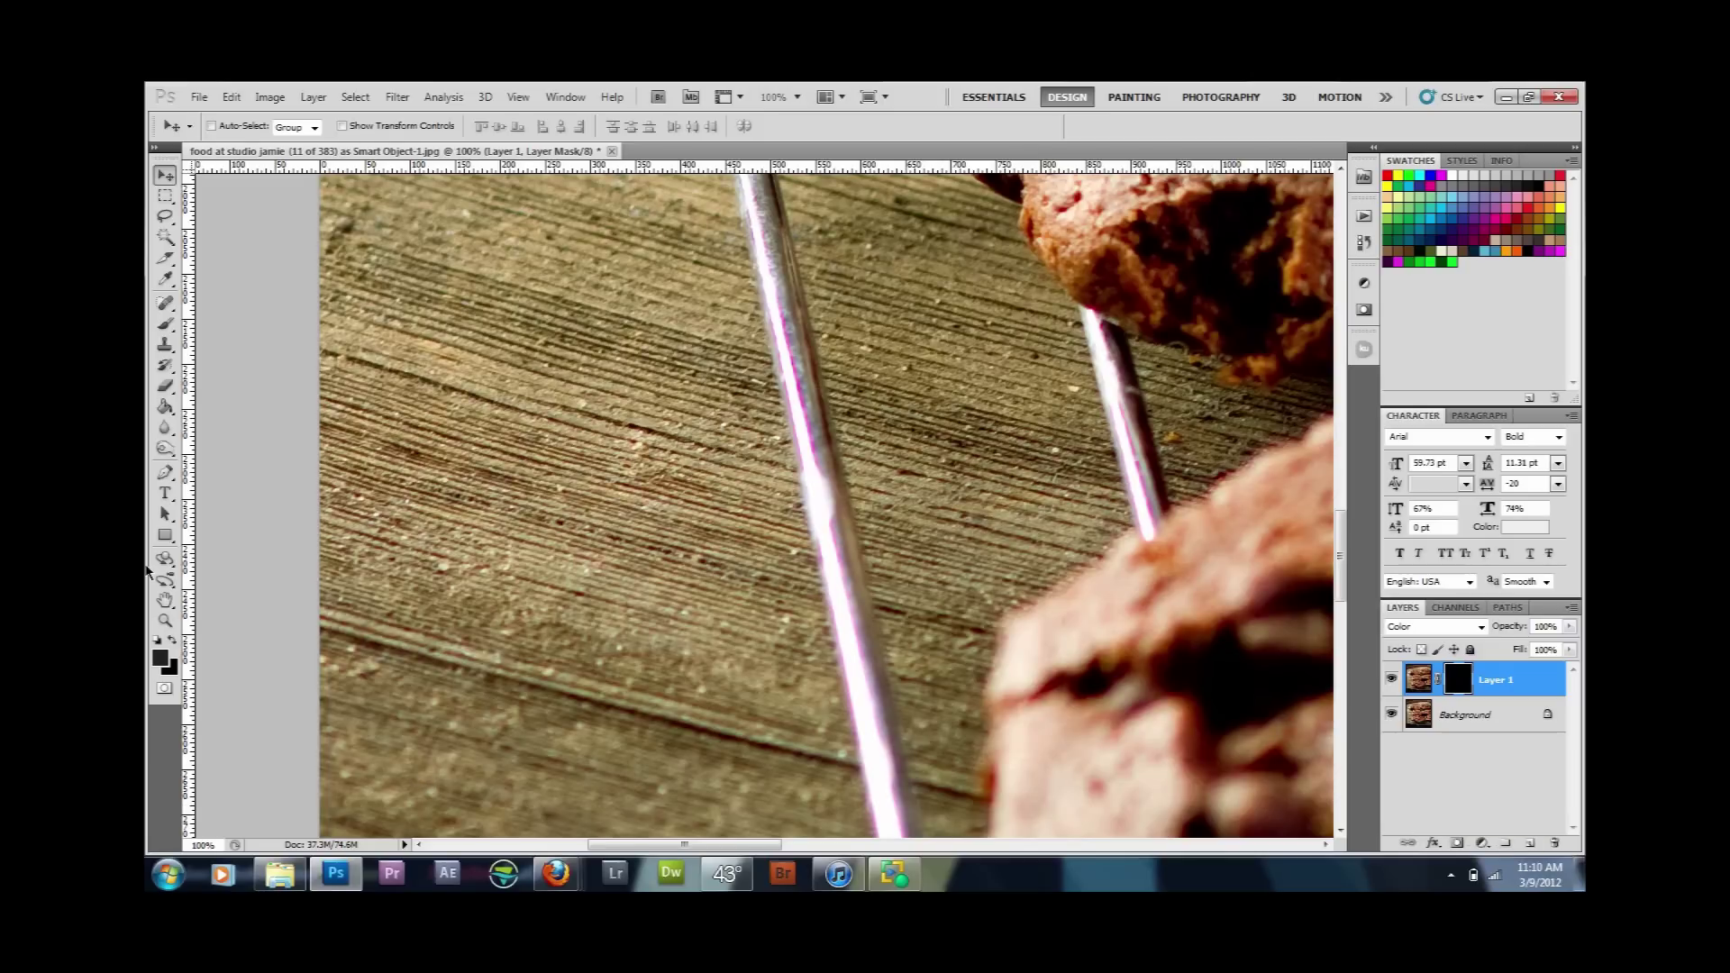
pyautogui.click(166, 325)
pyautogui.click(157, 642)
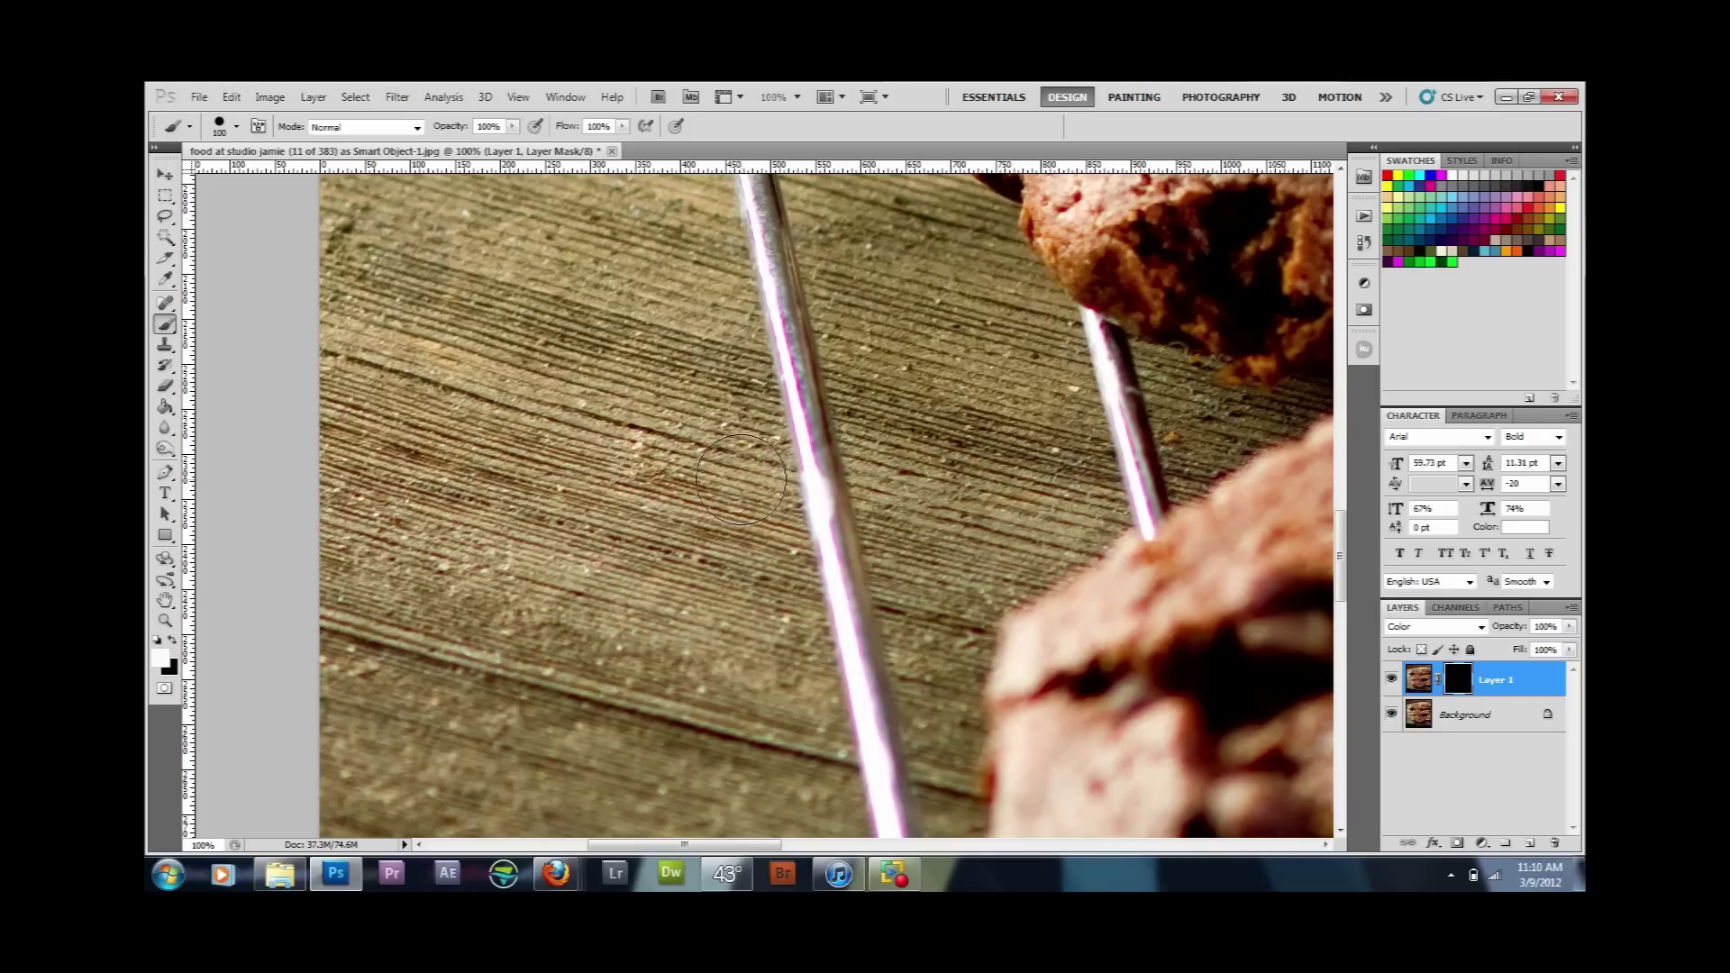
pyautogui.press('[')
pyautogui.press('[')
pyautogui.press('[')
pyautogui.press('[')
pyautogui.press('[')
pyautogui.press('[')
pyautogui.press('[')
pyautogui.press('[')
pyautogui.press('[')
pyautogui.moveTo(813, 439)
pyautogui.mouseDown()
pyautogui.moveTo(755, 213)
pyautogui.moveTo(886, 834)
pyautogui.moveTo(900, 821)
pyautogui.moveTo(814, 454)
pyautogui.mouseUp()
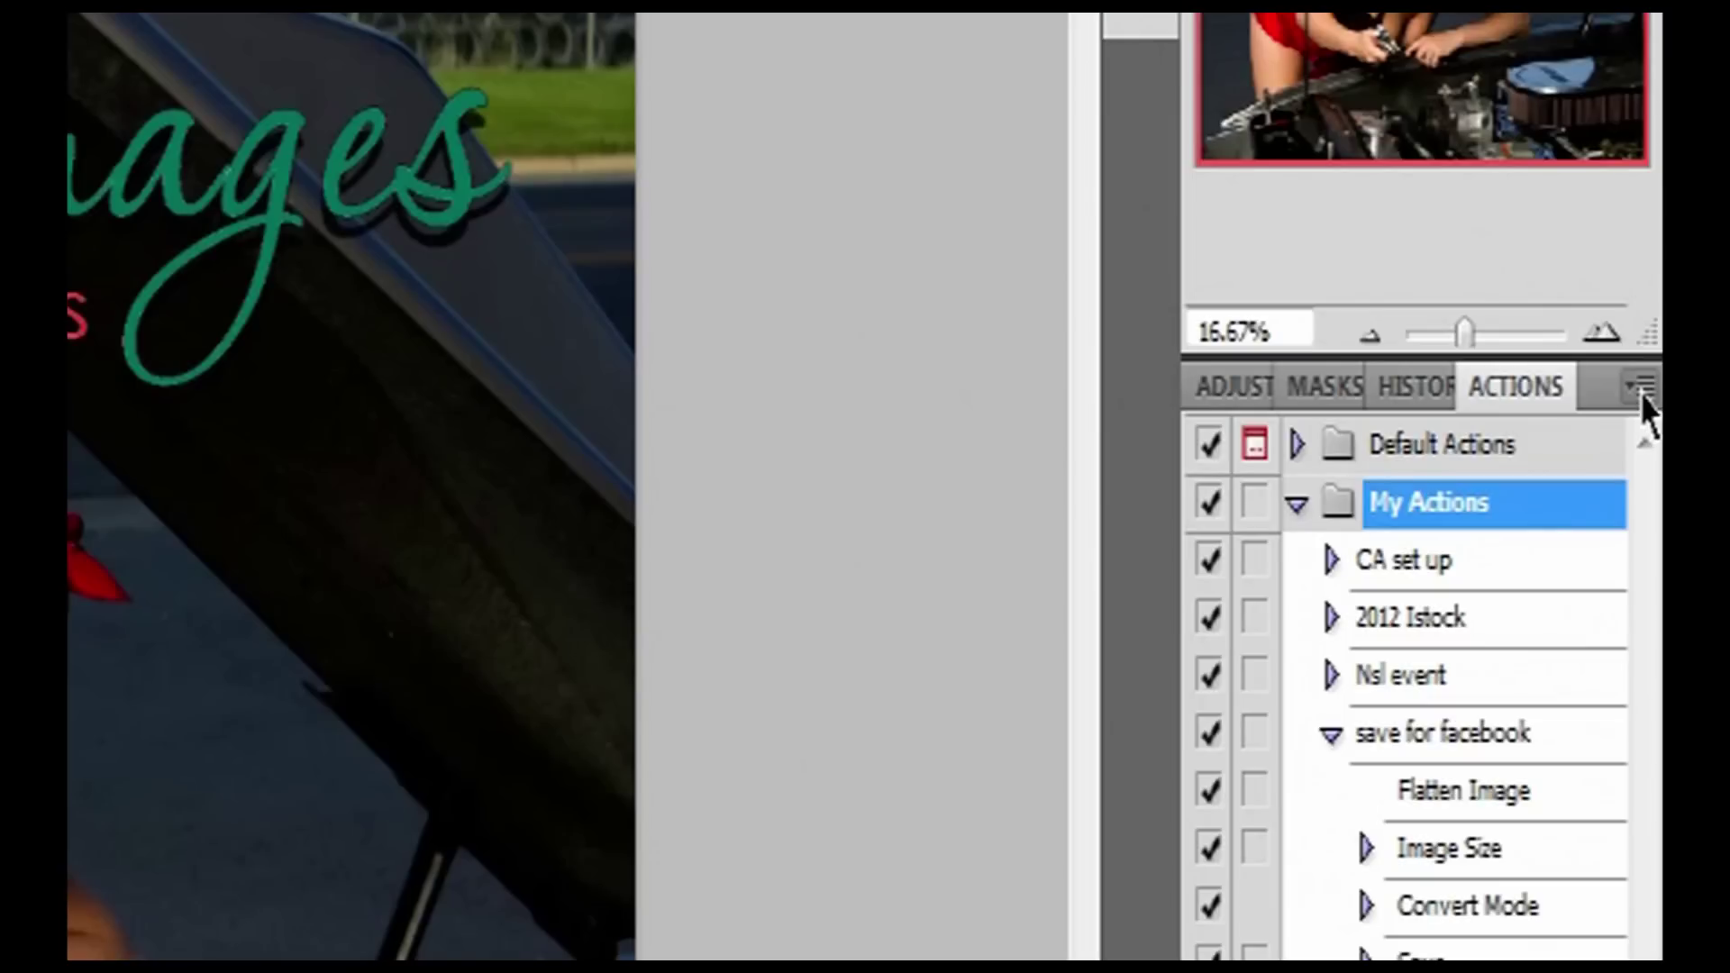
# Step: Start recording a new 'Ca settings' action whose first step copies the photo onto Layer 1
pyautogui.click(1640, 388)
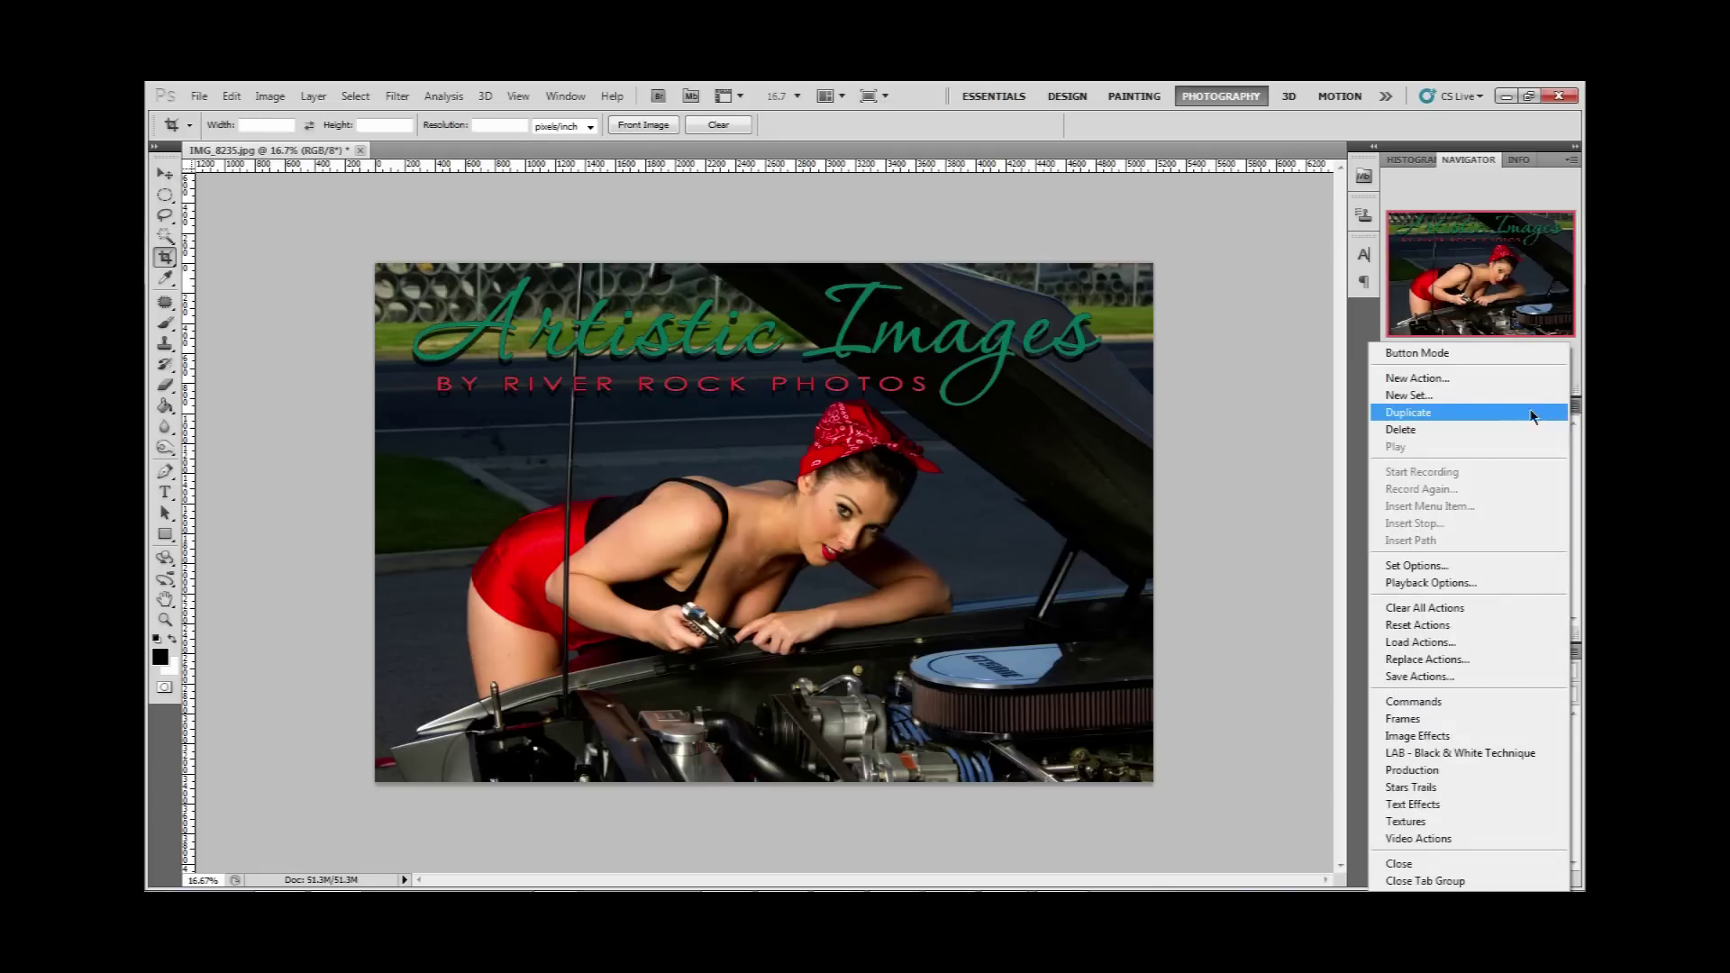
pyautogui.click(1460, 379)
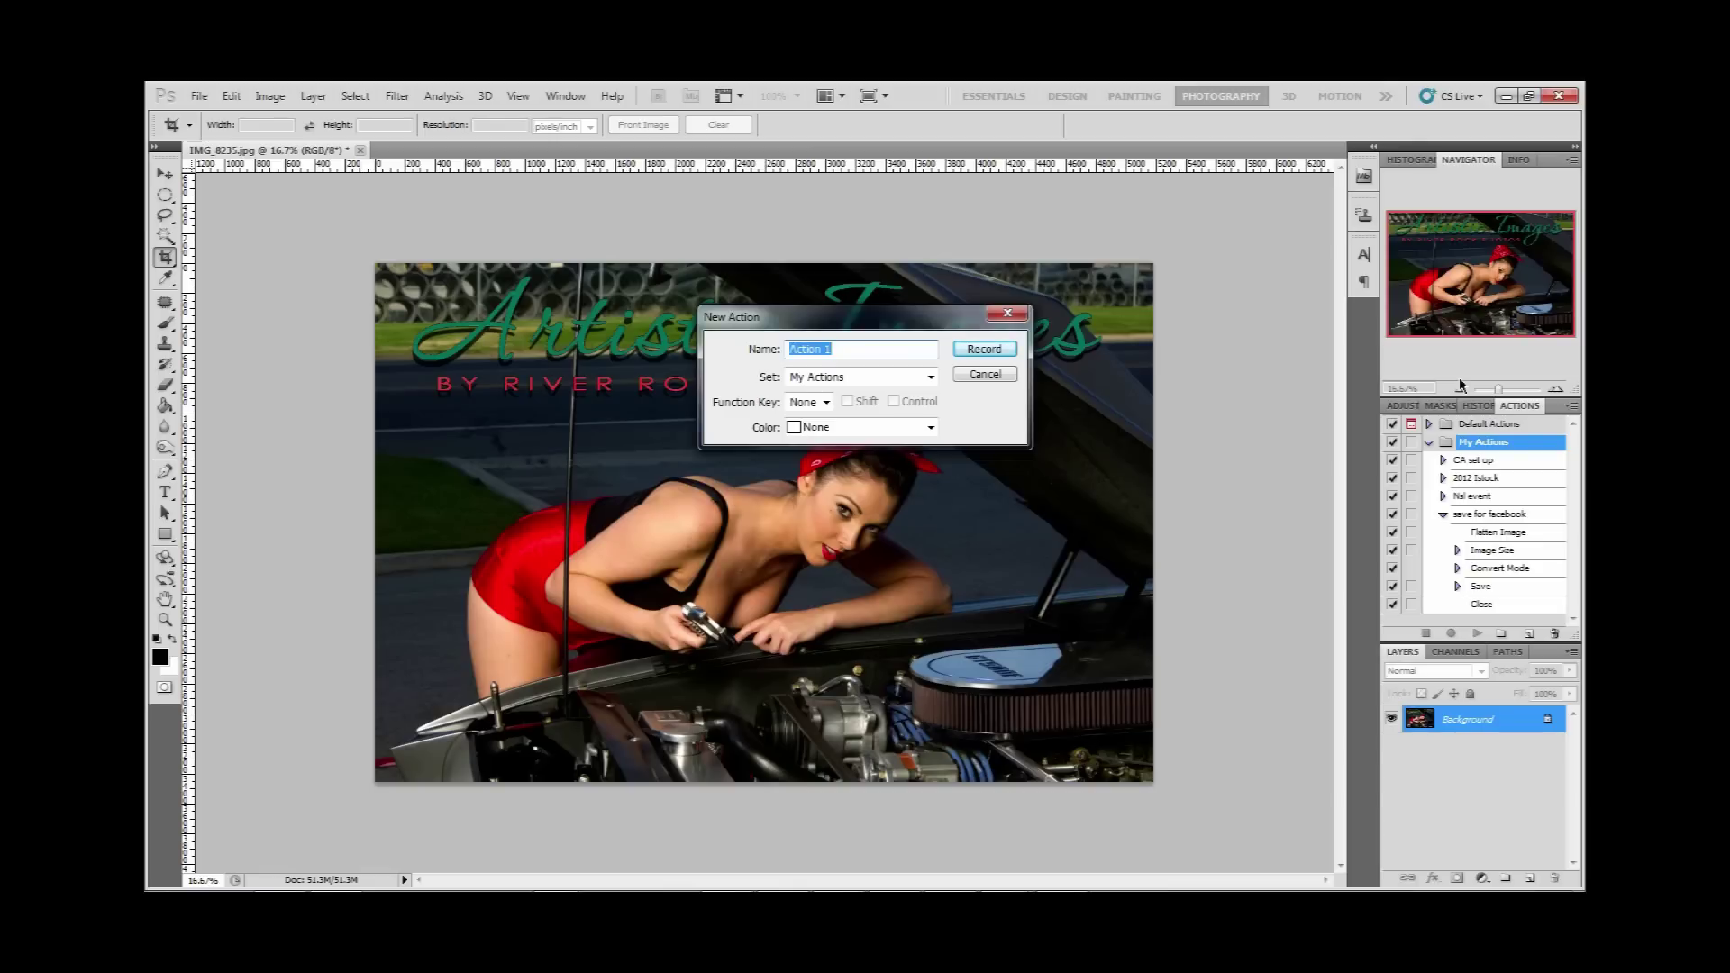
pyautogui.write('Ca settings')
pyautogui.click(982, 350)
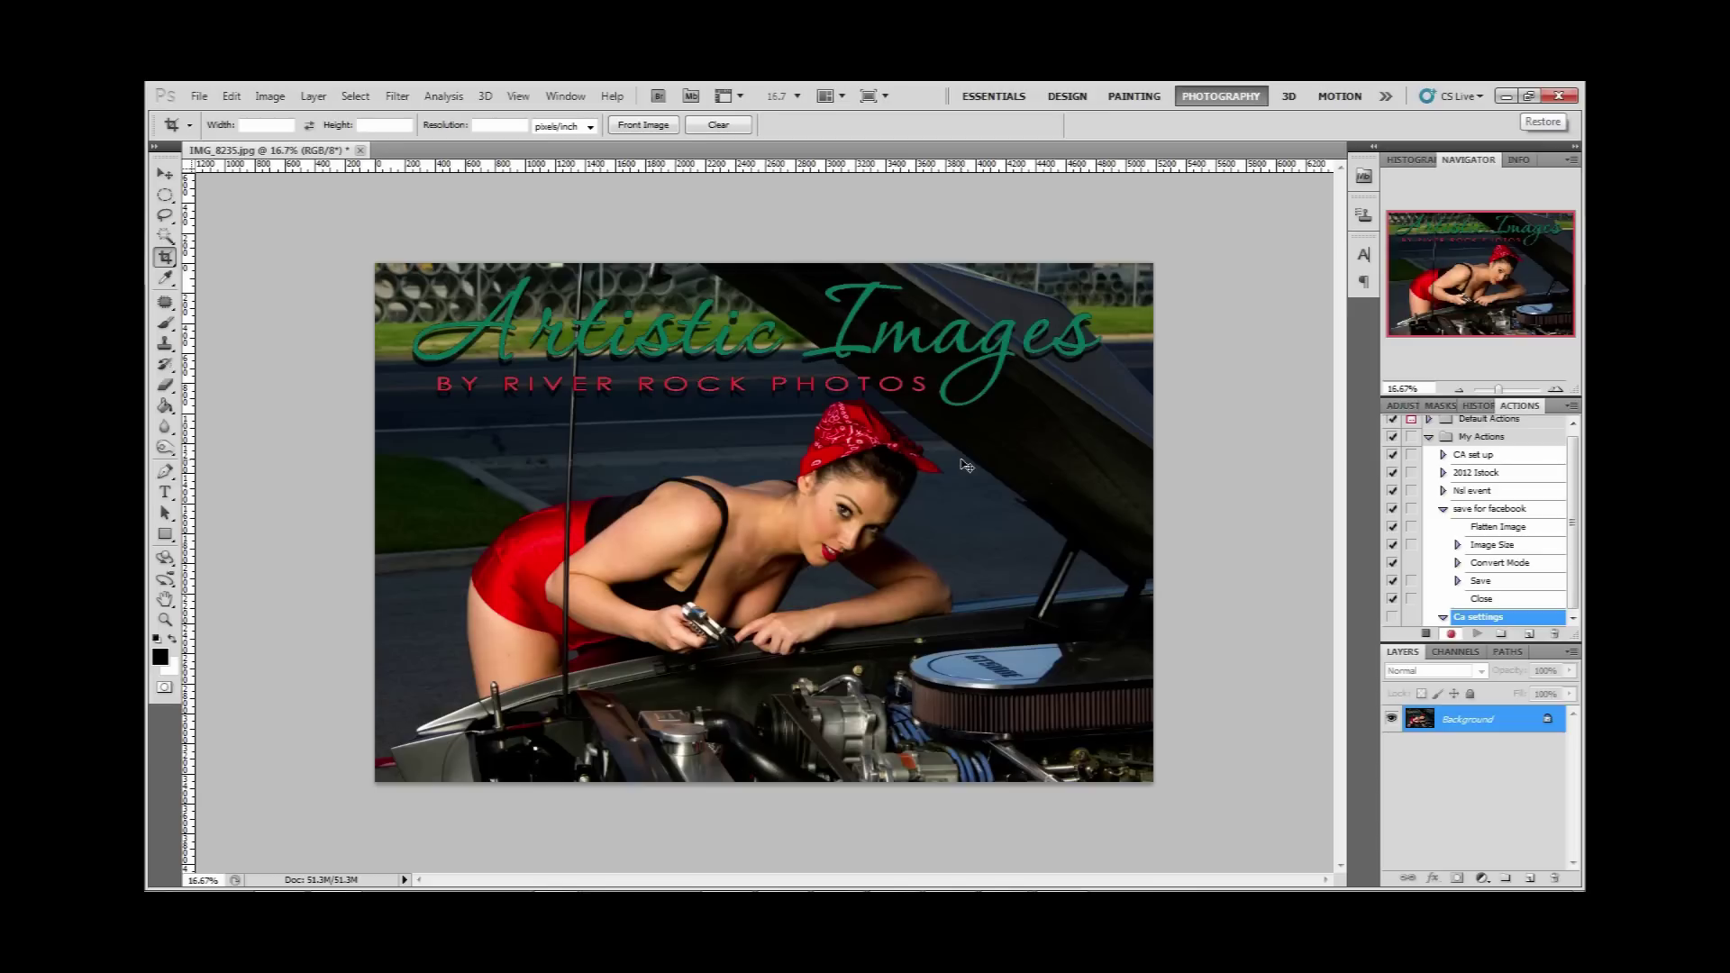
pyautogui.hotkey('ctrl', 'j')
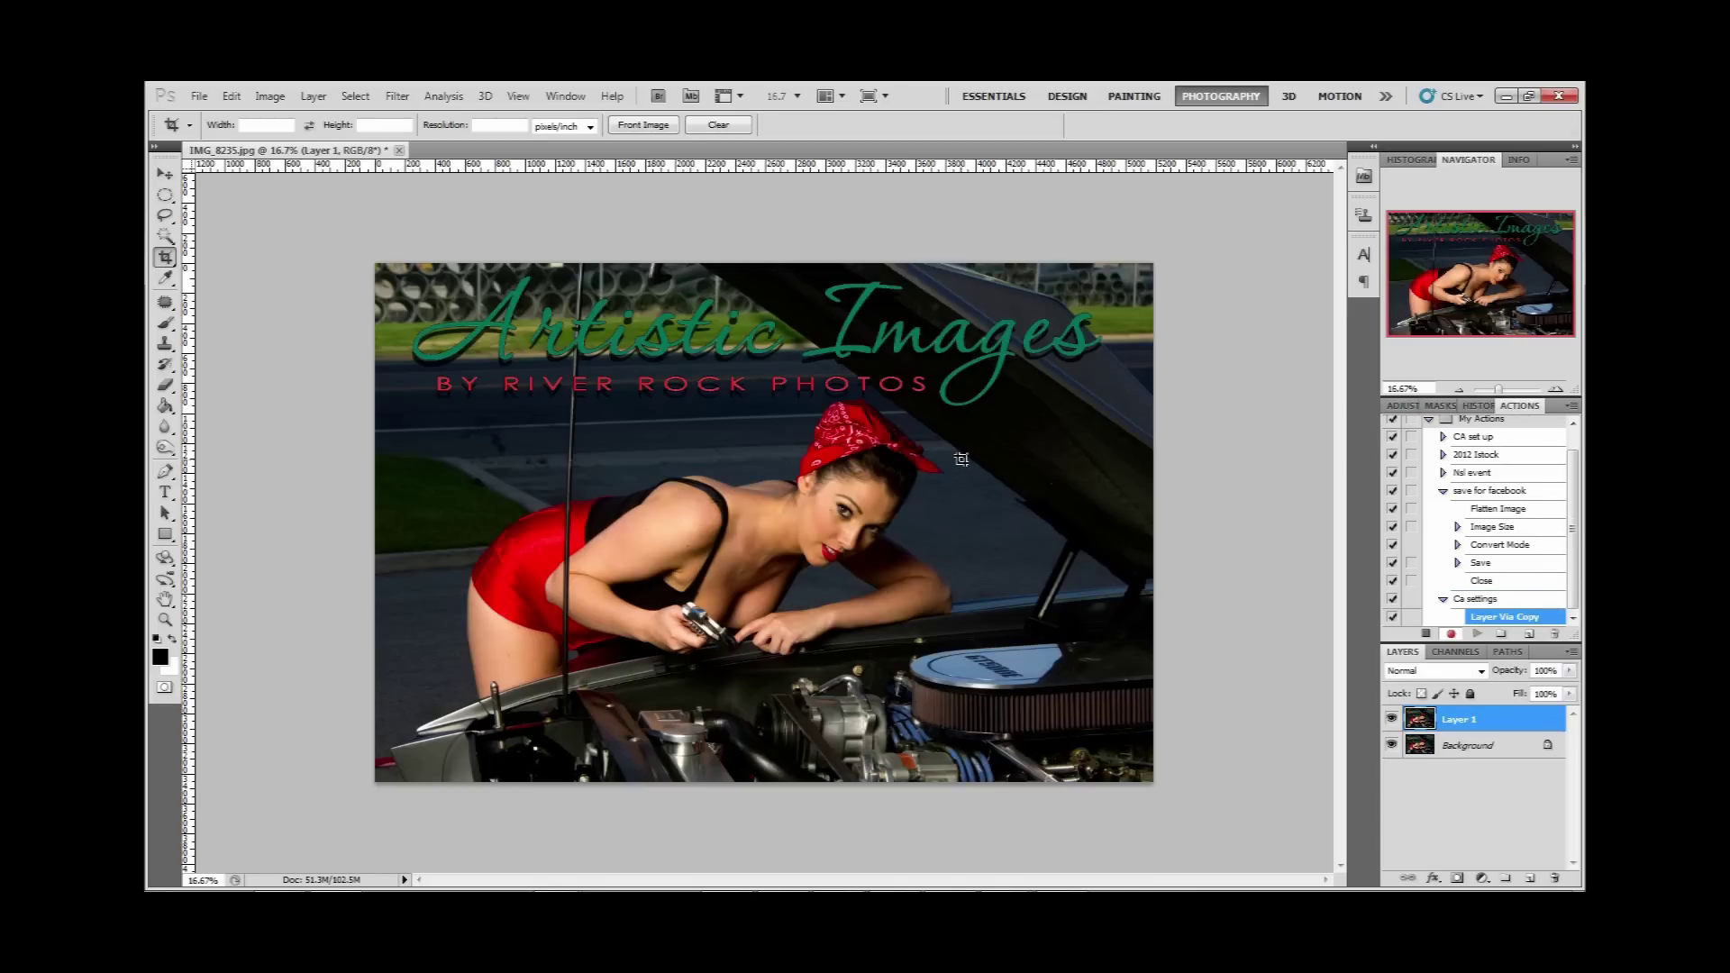
# Step: Record a 15-pixel Gaussian Blur on the car photo's Layer 1
pyautogui.click(397, 95)
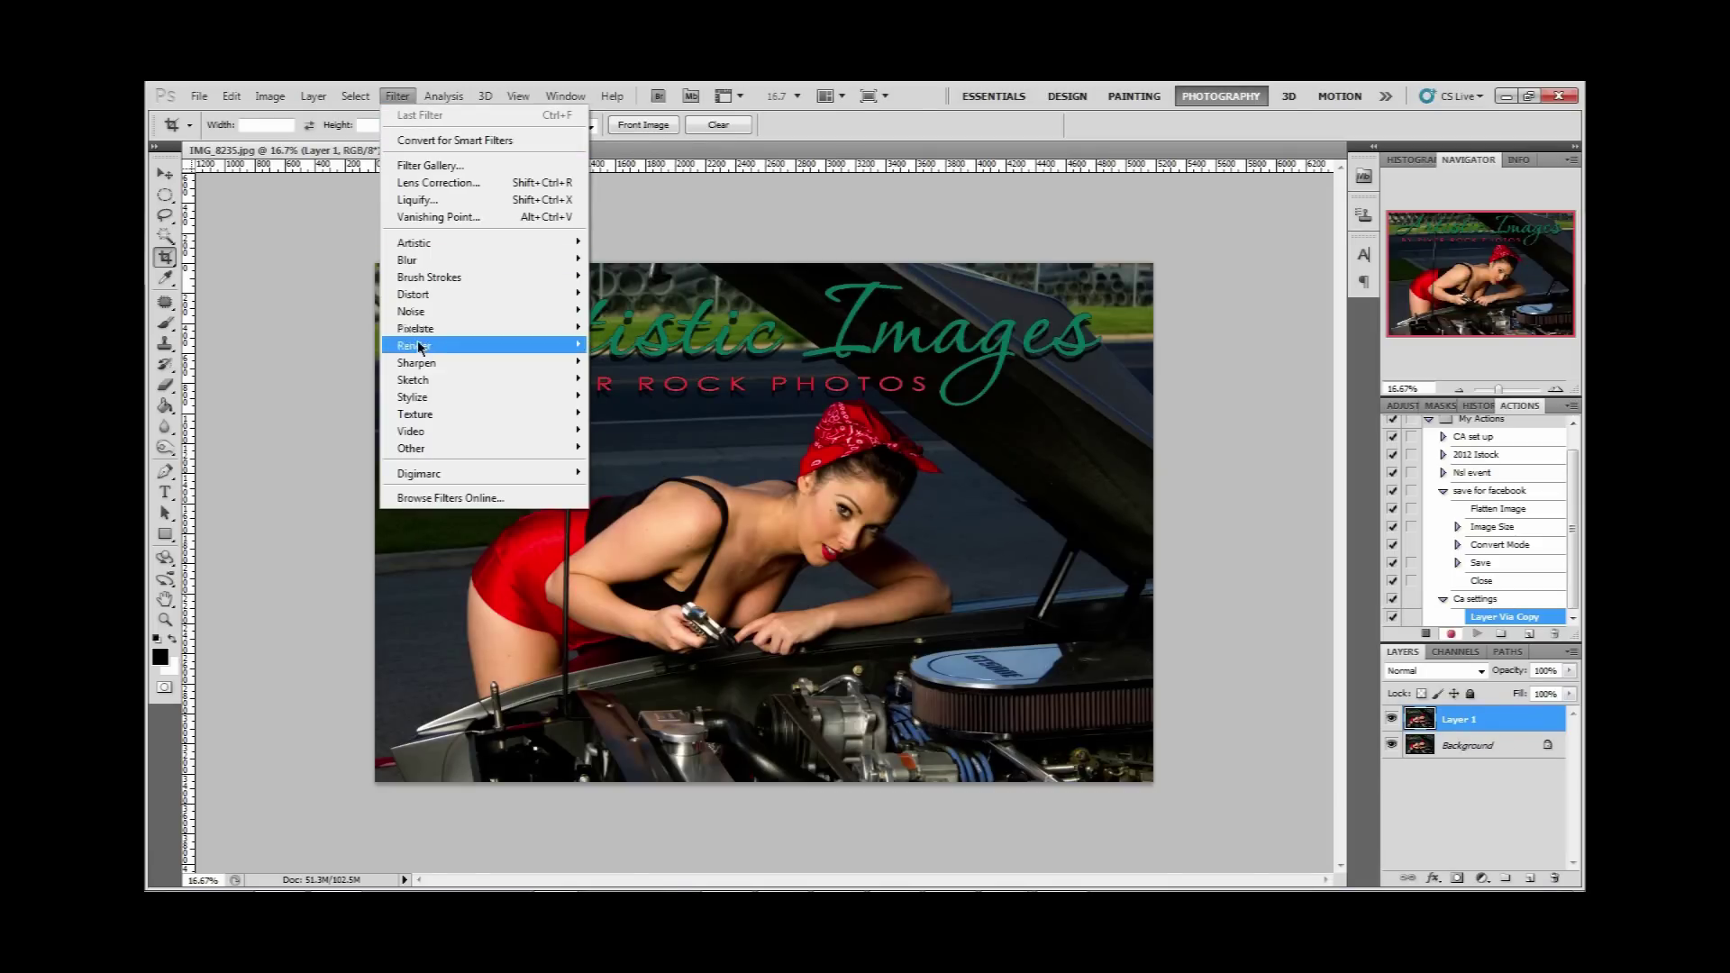
pyautogui.moveTo(423, 265)
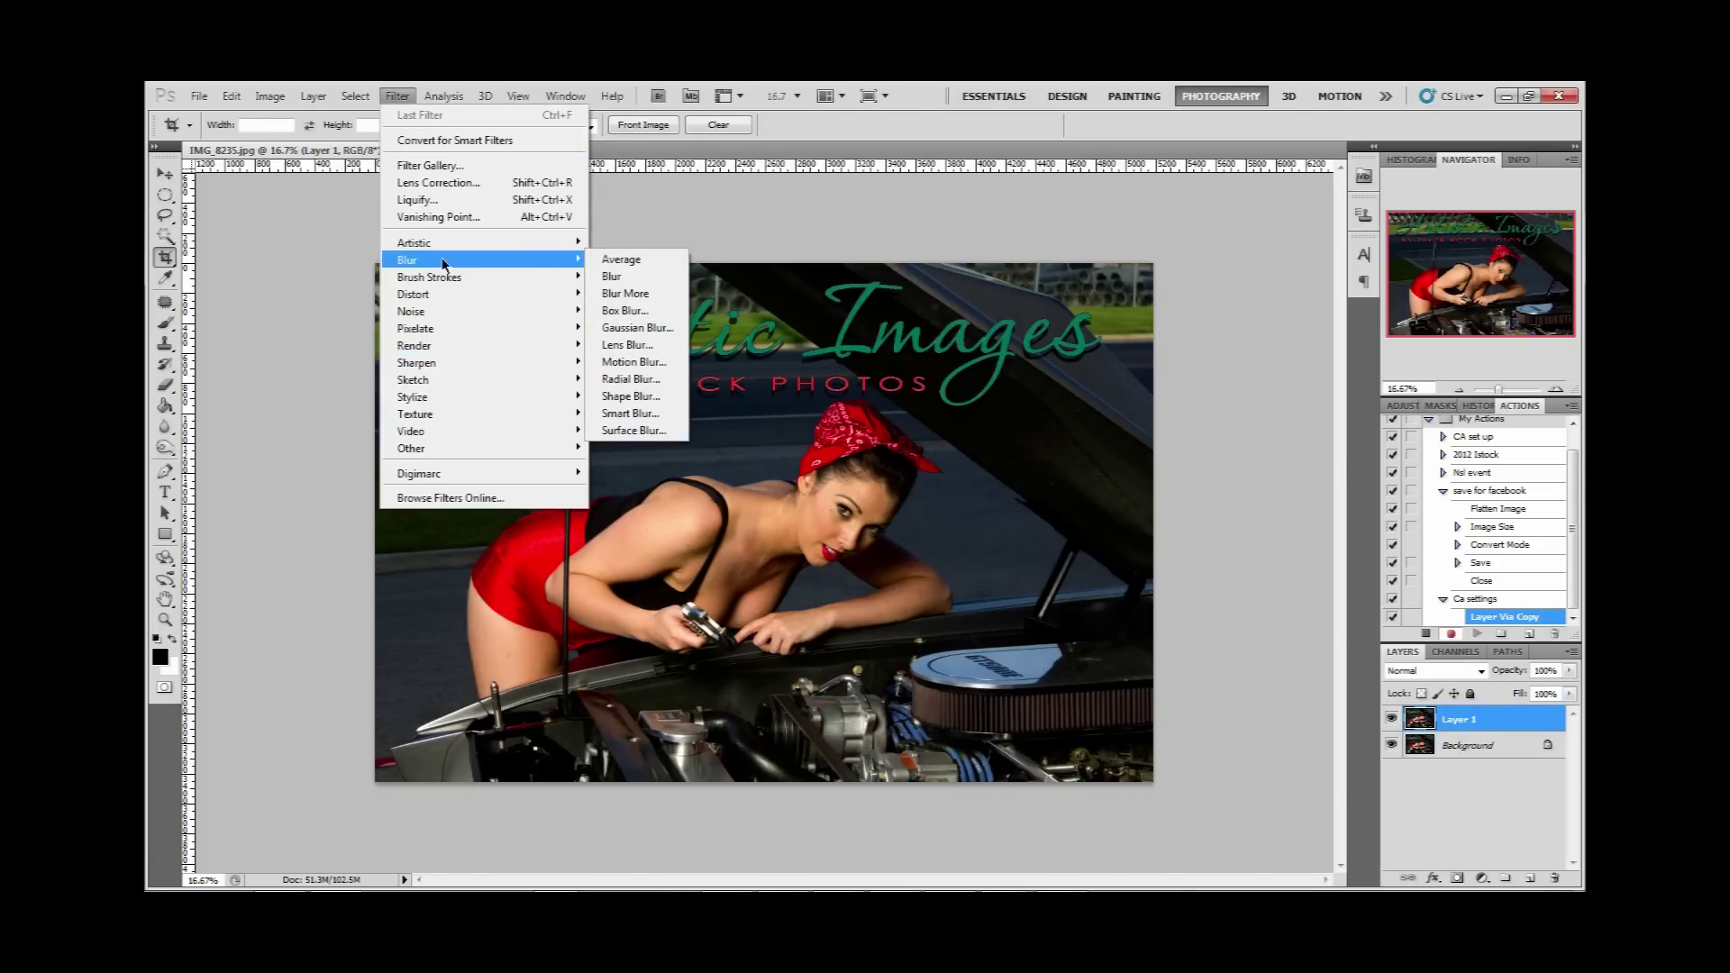
pyautogui.click(612, 337)
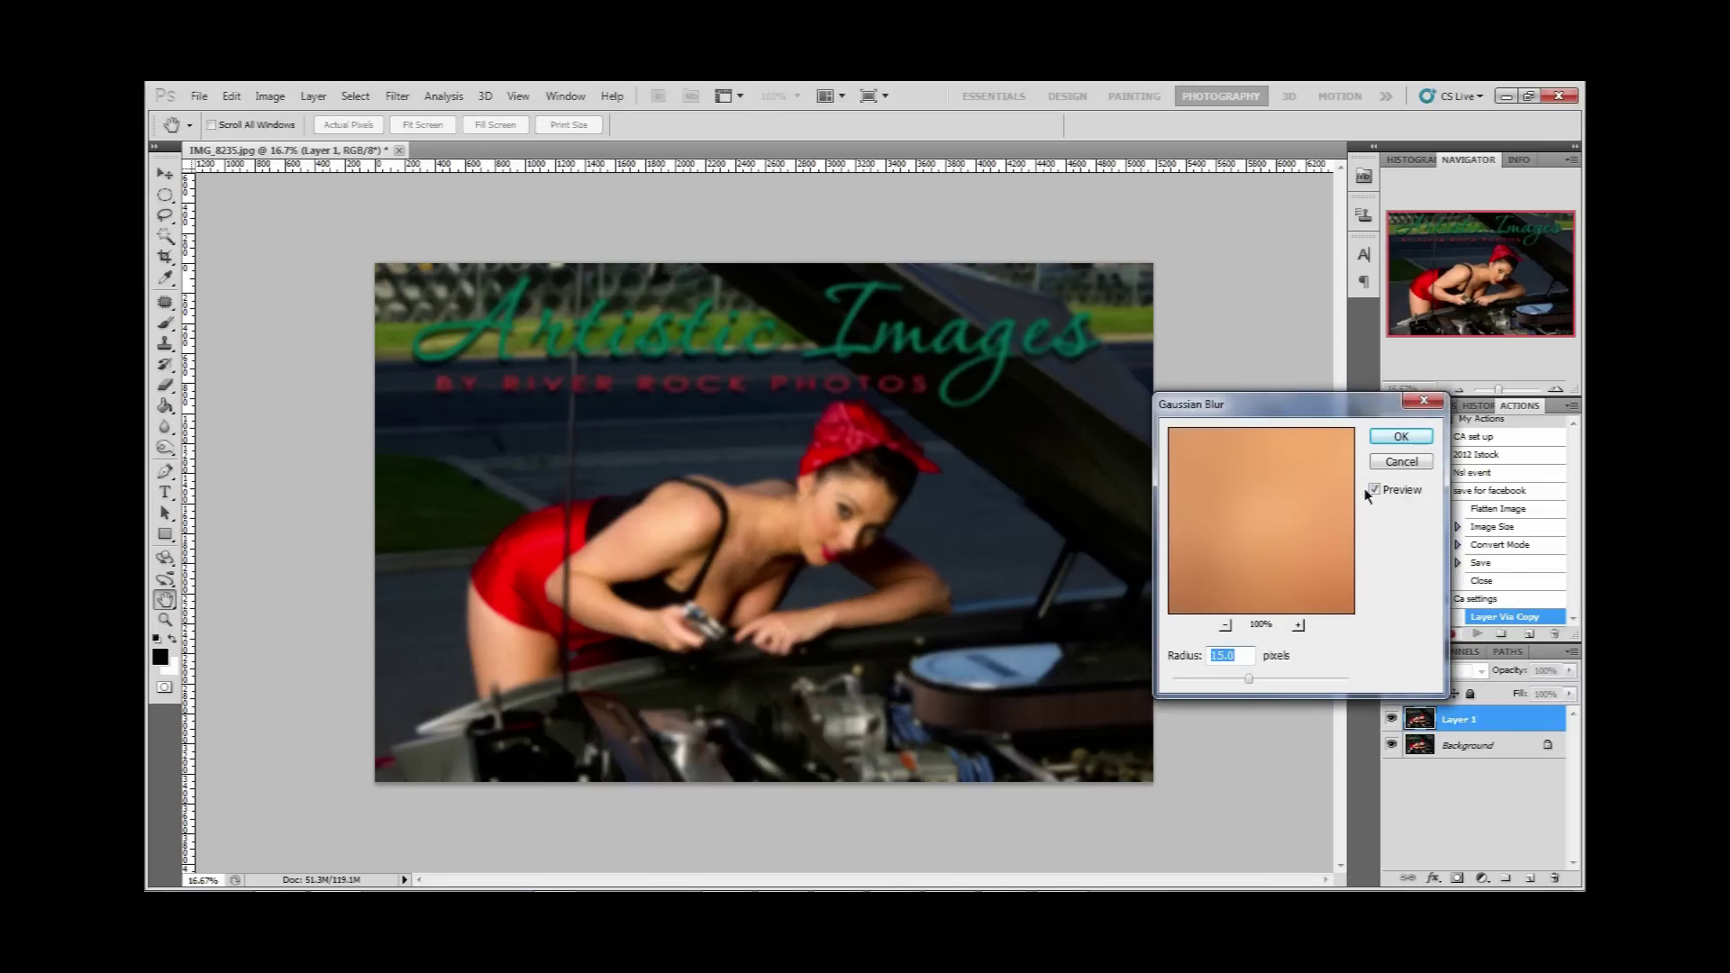
pyautogui.click(1392, 439)
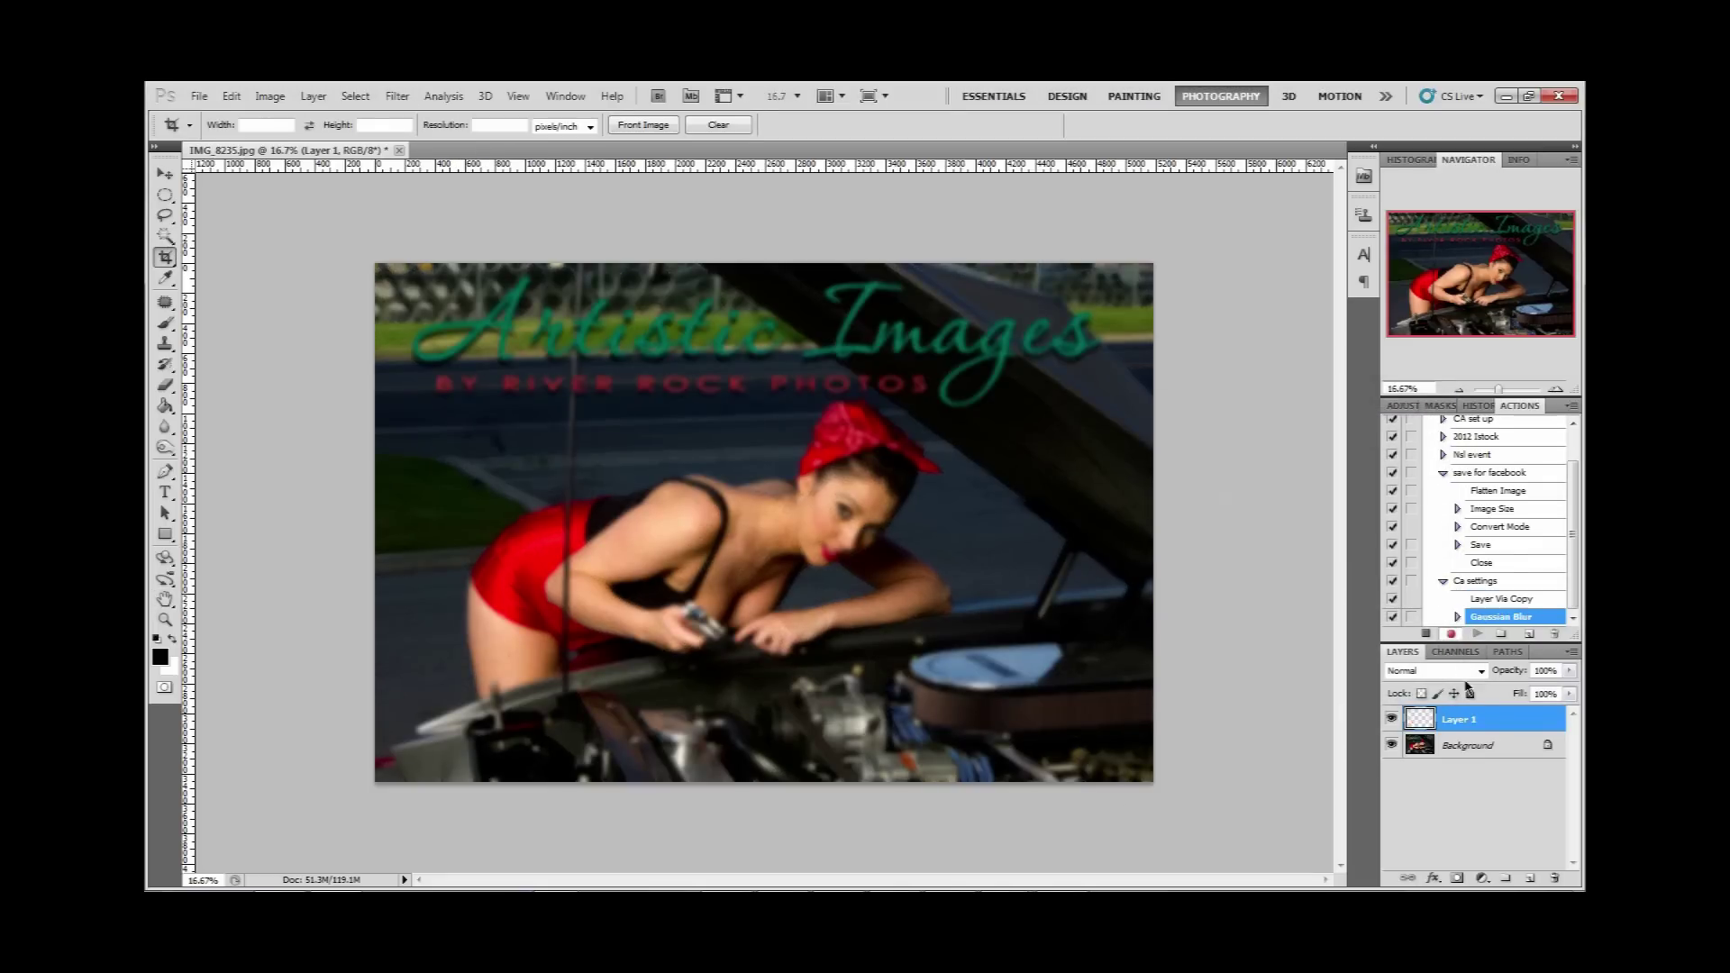
pyautogui.click(1479, 673)
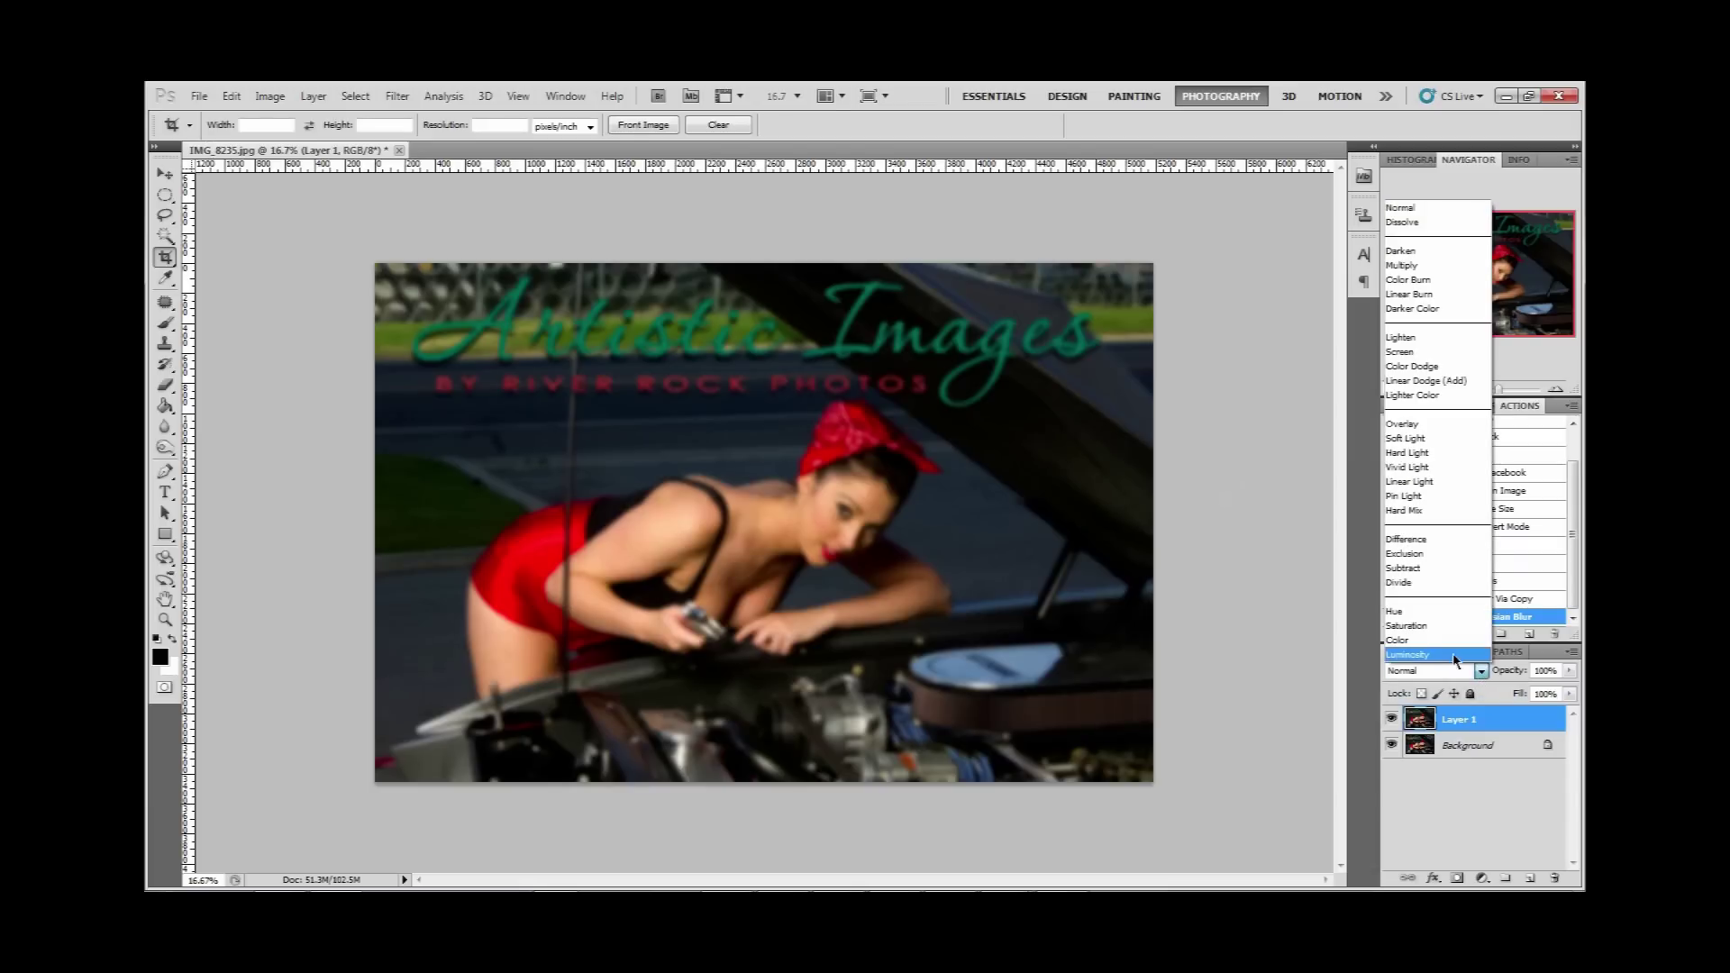
# Step: Record Color blend mode and a black hide-all mask on Layer 1, then stop recording
pyautogui.click(1438, 647)
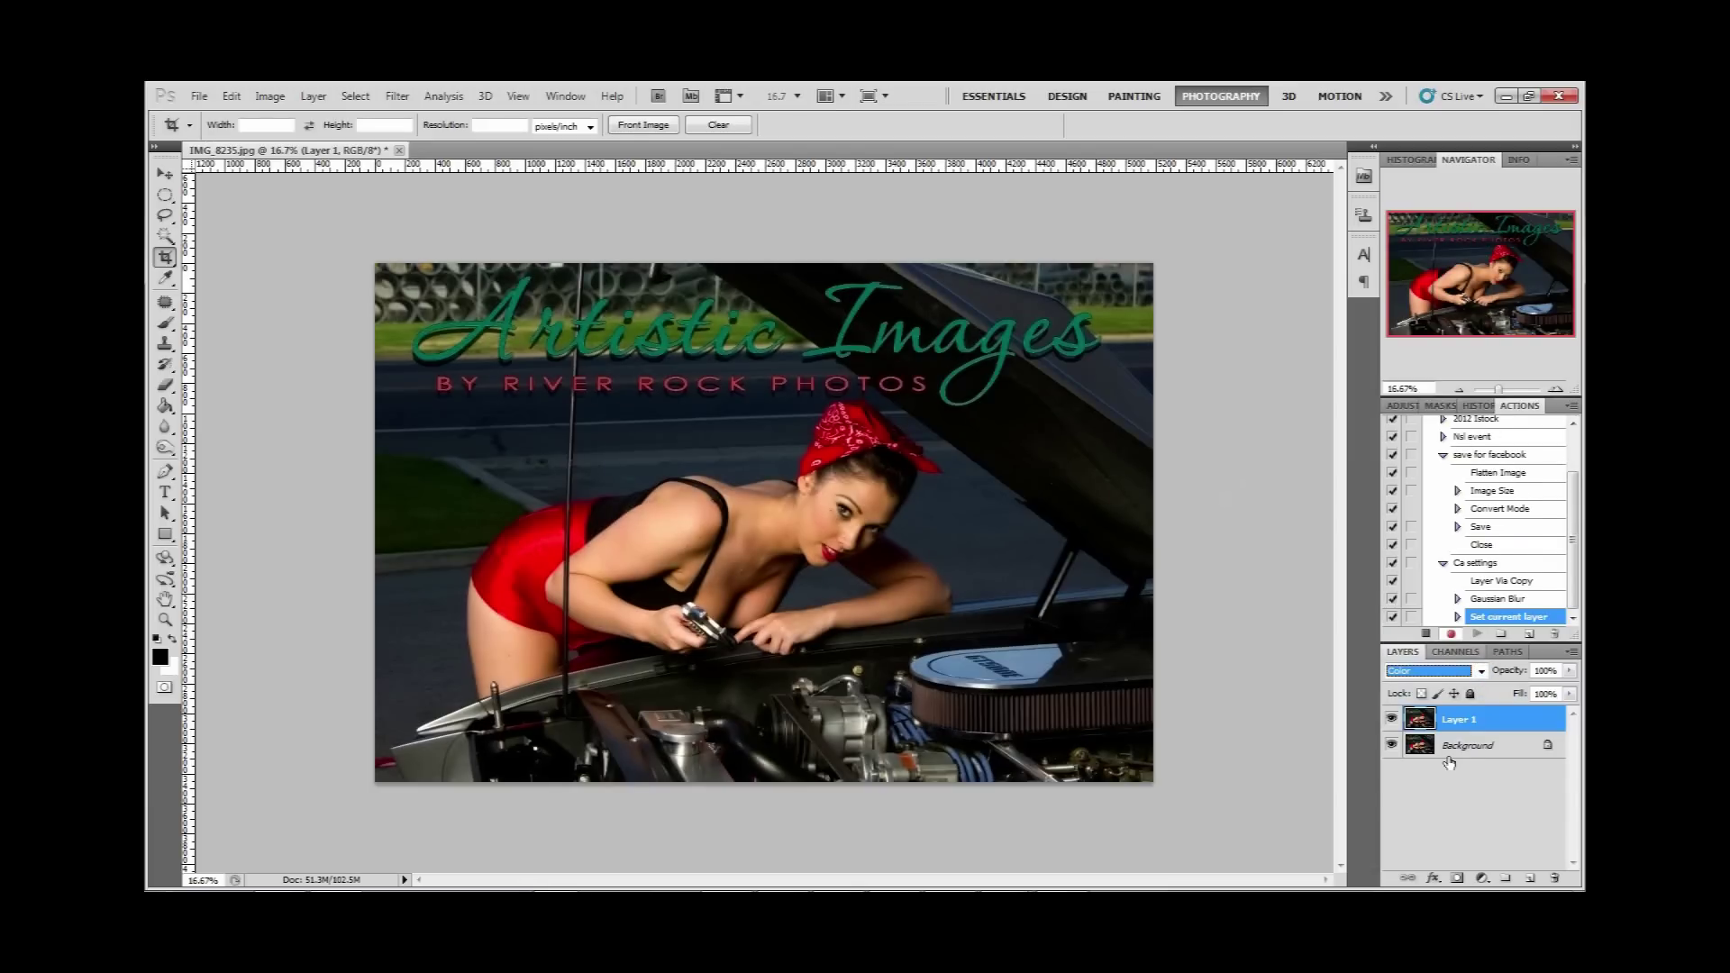
pyautogui.keyDown('alt'); pyautogui.click(1456, 878); pyautogui.keyUp('alt')
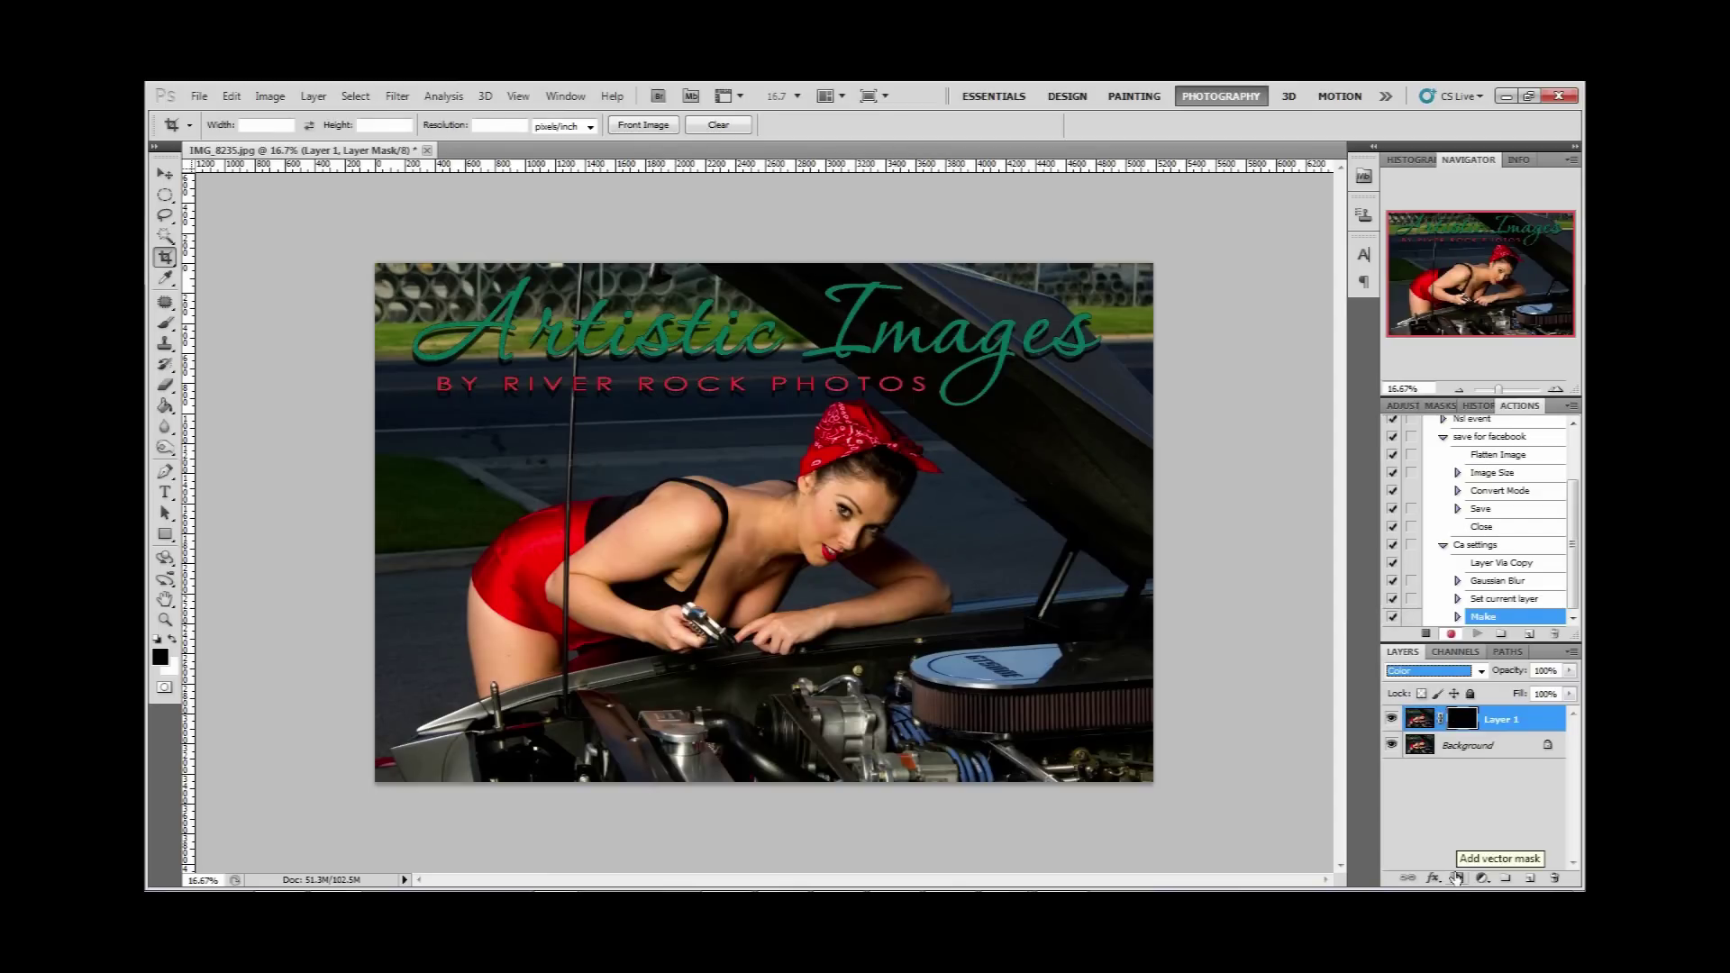
pyautogui.click(1424, 634)
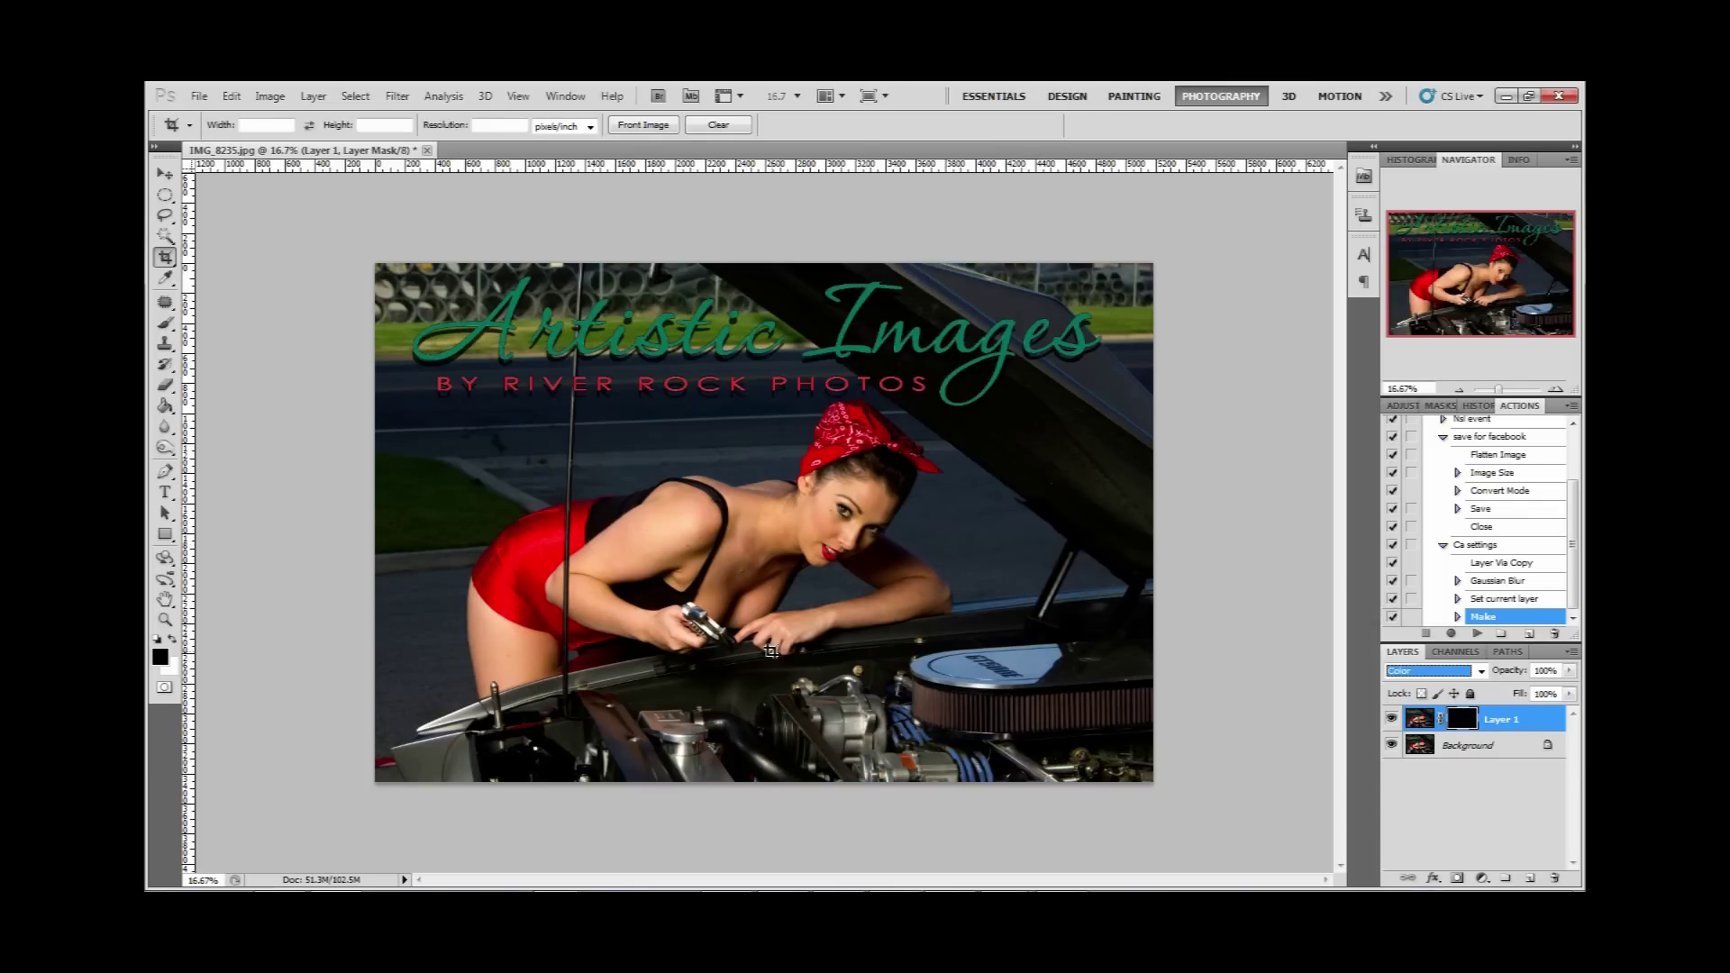
# Step: Resume recording to add a default-colours reset and Brush tool selection to the action
pyautogui.click(1451, 634)
pyautogui.click(159, 640)
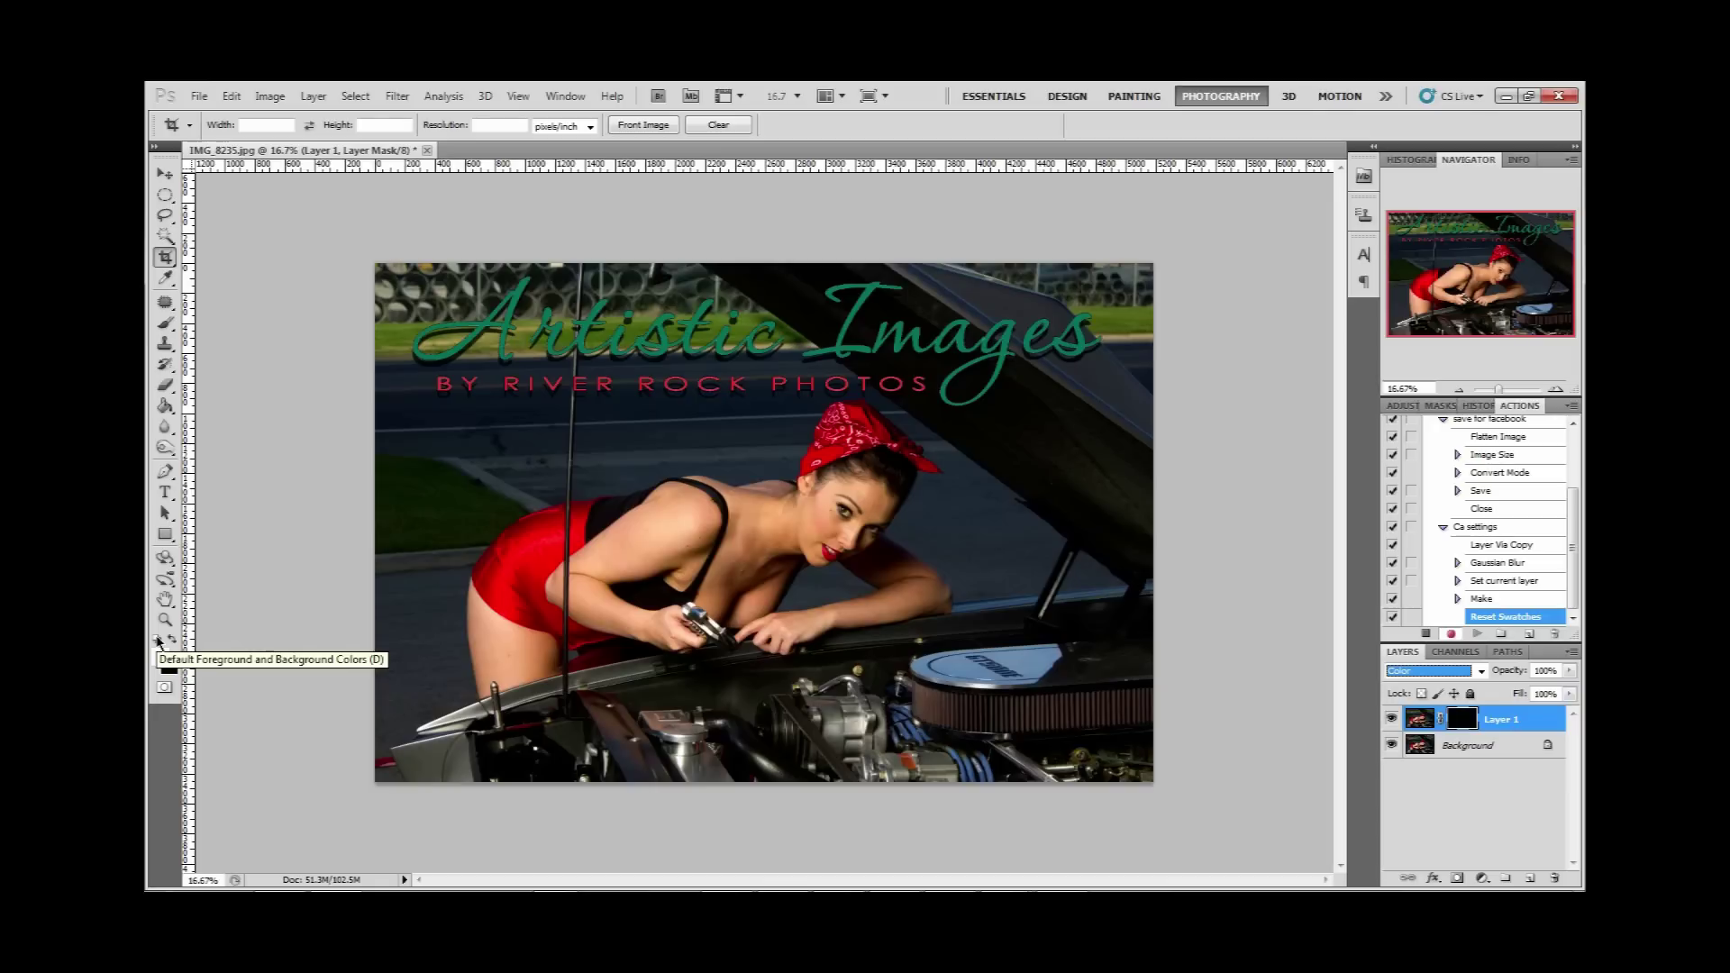
pyautogui.click(165, 322)
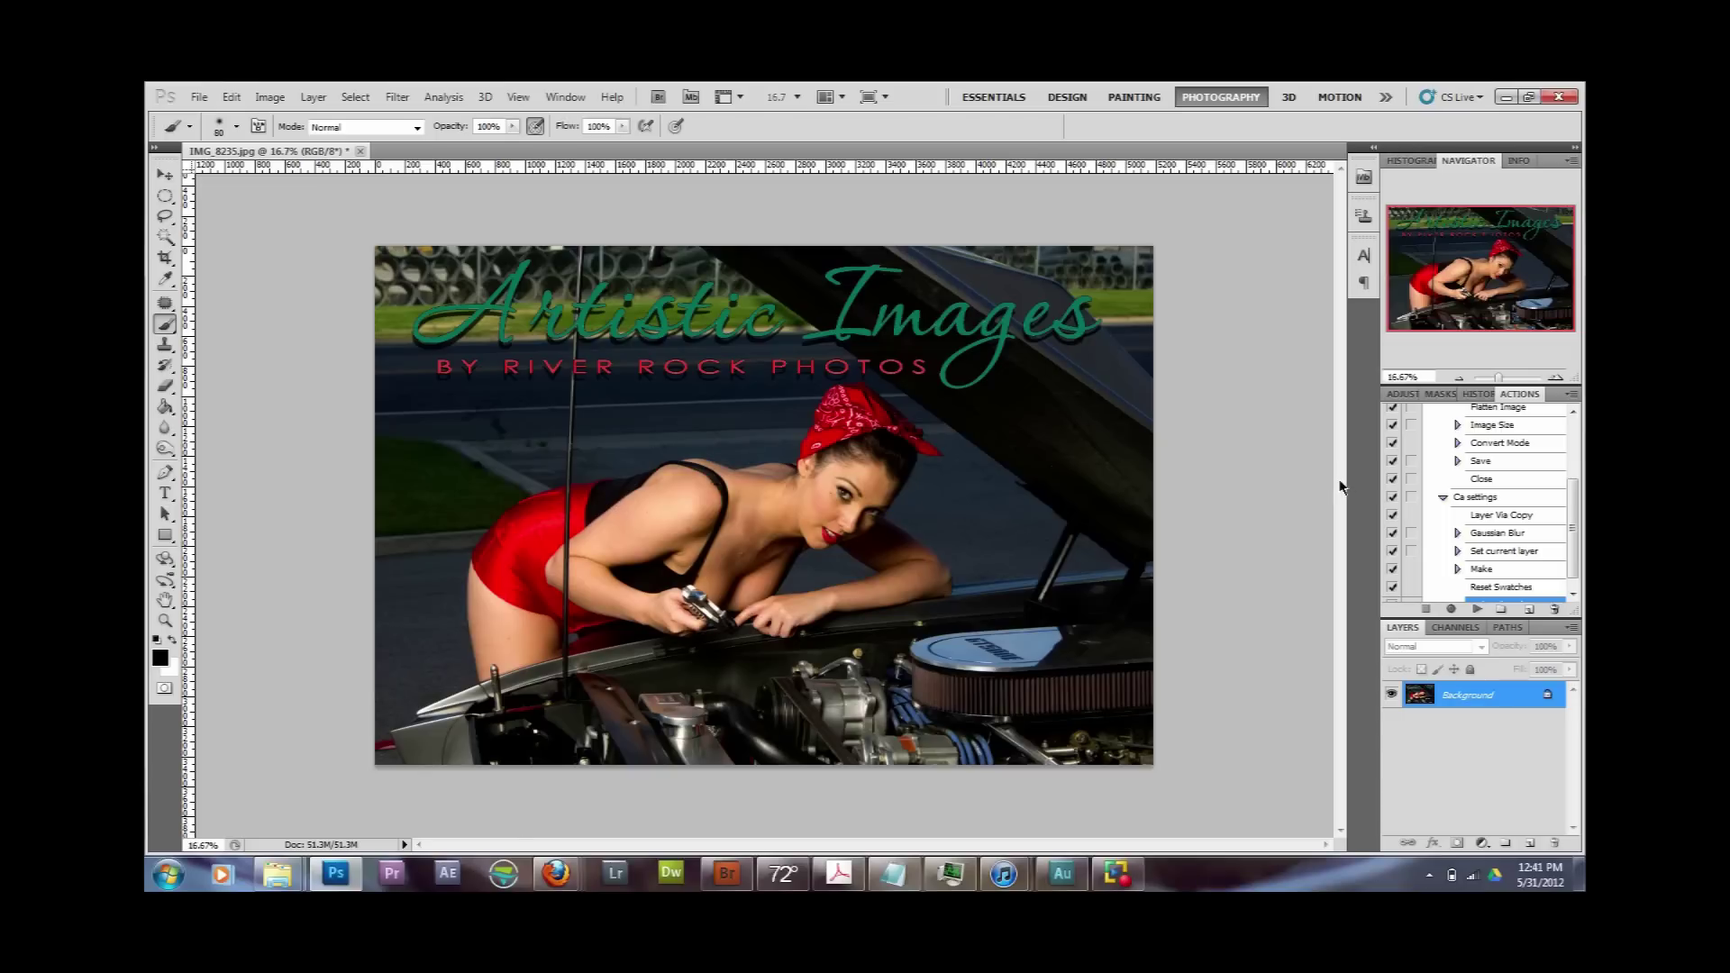
# Step: Play Ca settings on the car photo and paint a small white dab on Layer 1's mask
pyautogui.click(1461, 501)
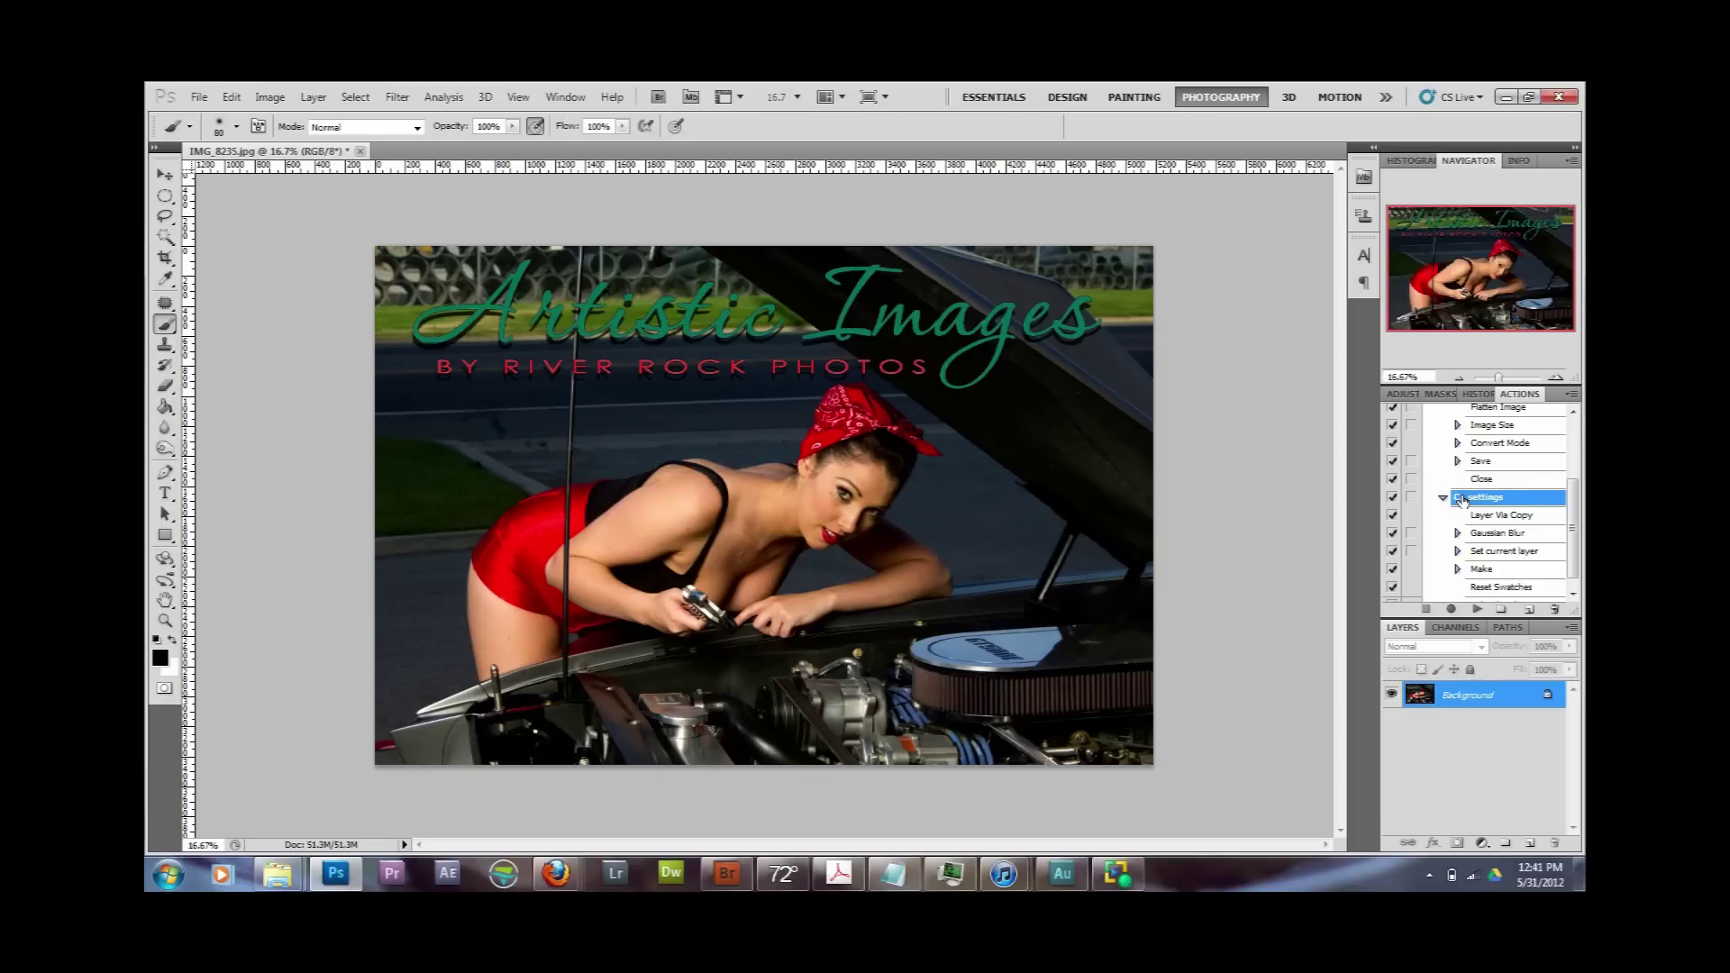
pyautogui.click(1478, 611)
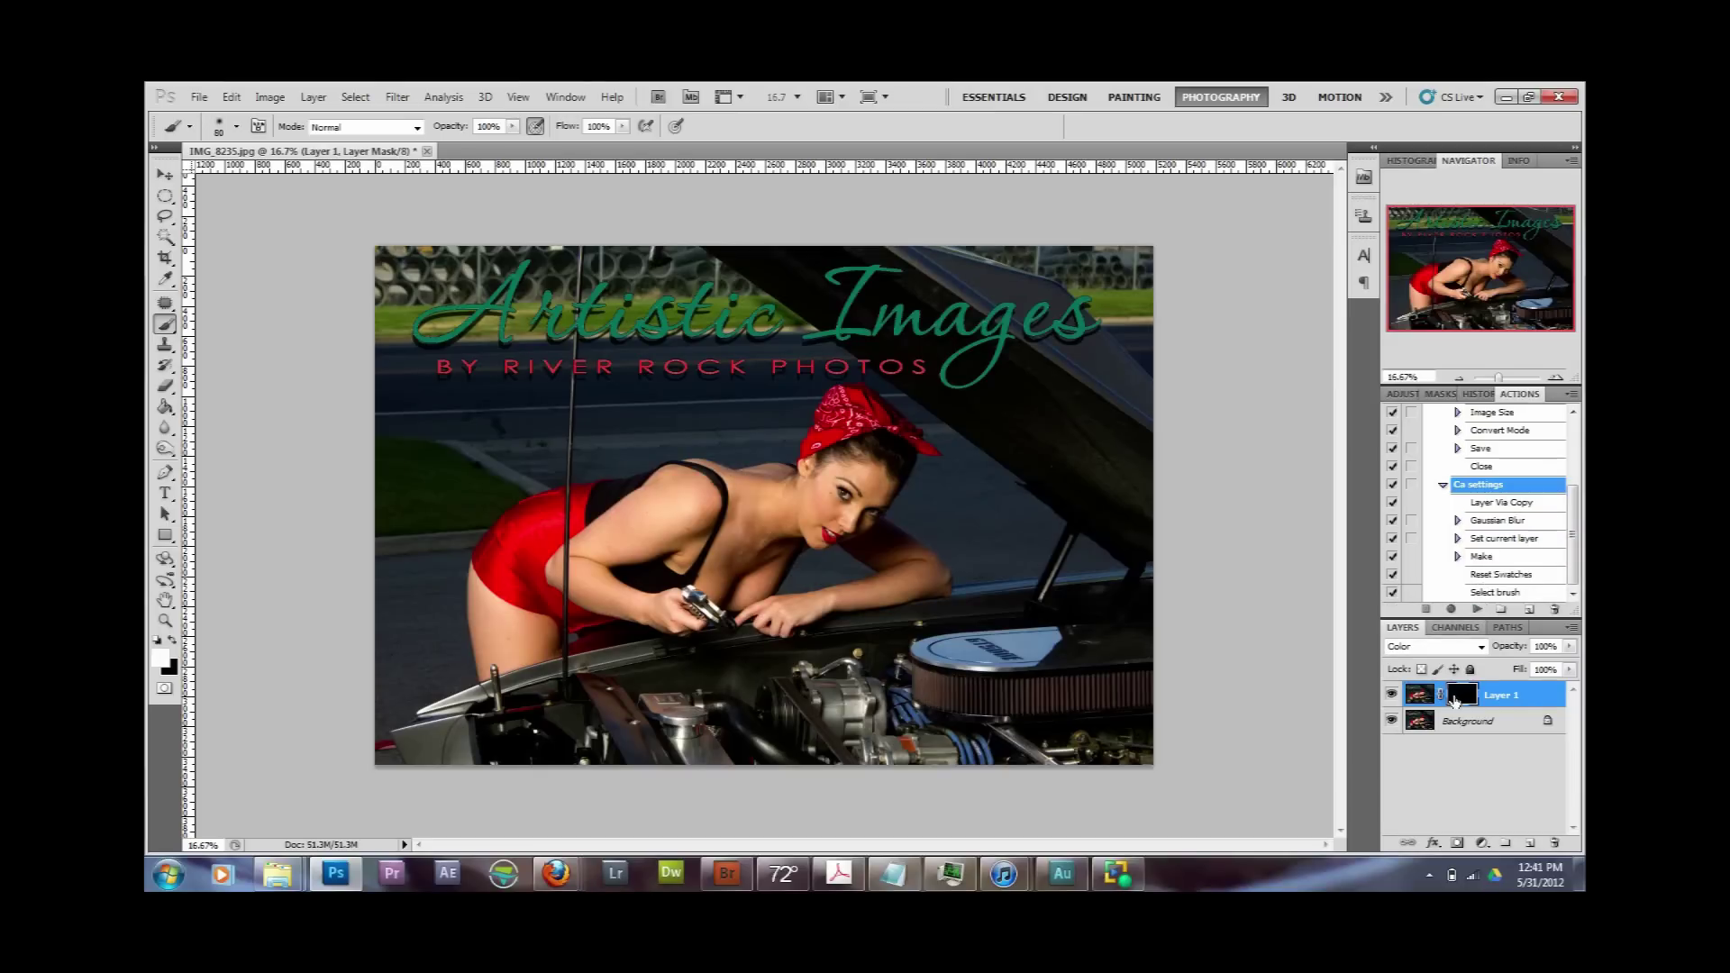
pyautogui.click(1461, 695)
pyautogui.click(701, 656)
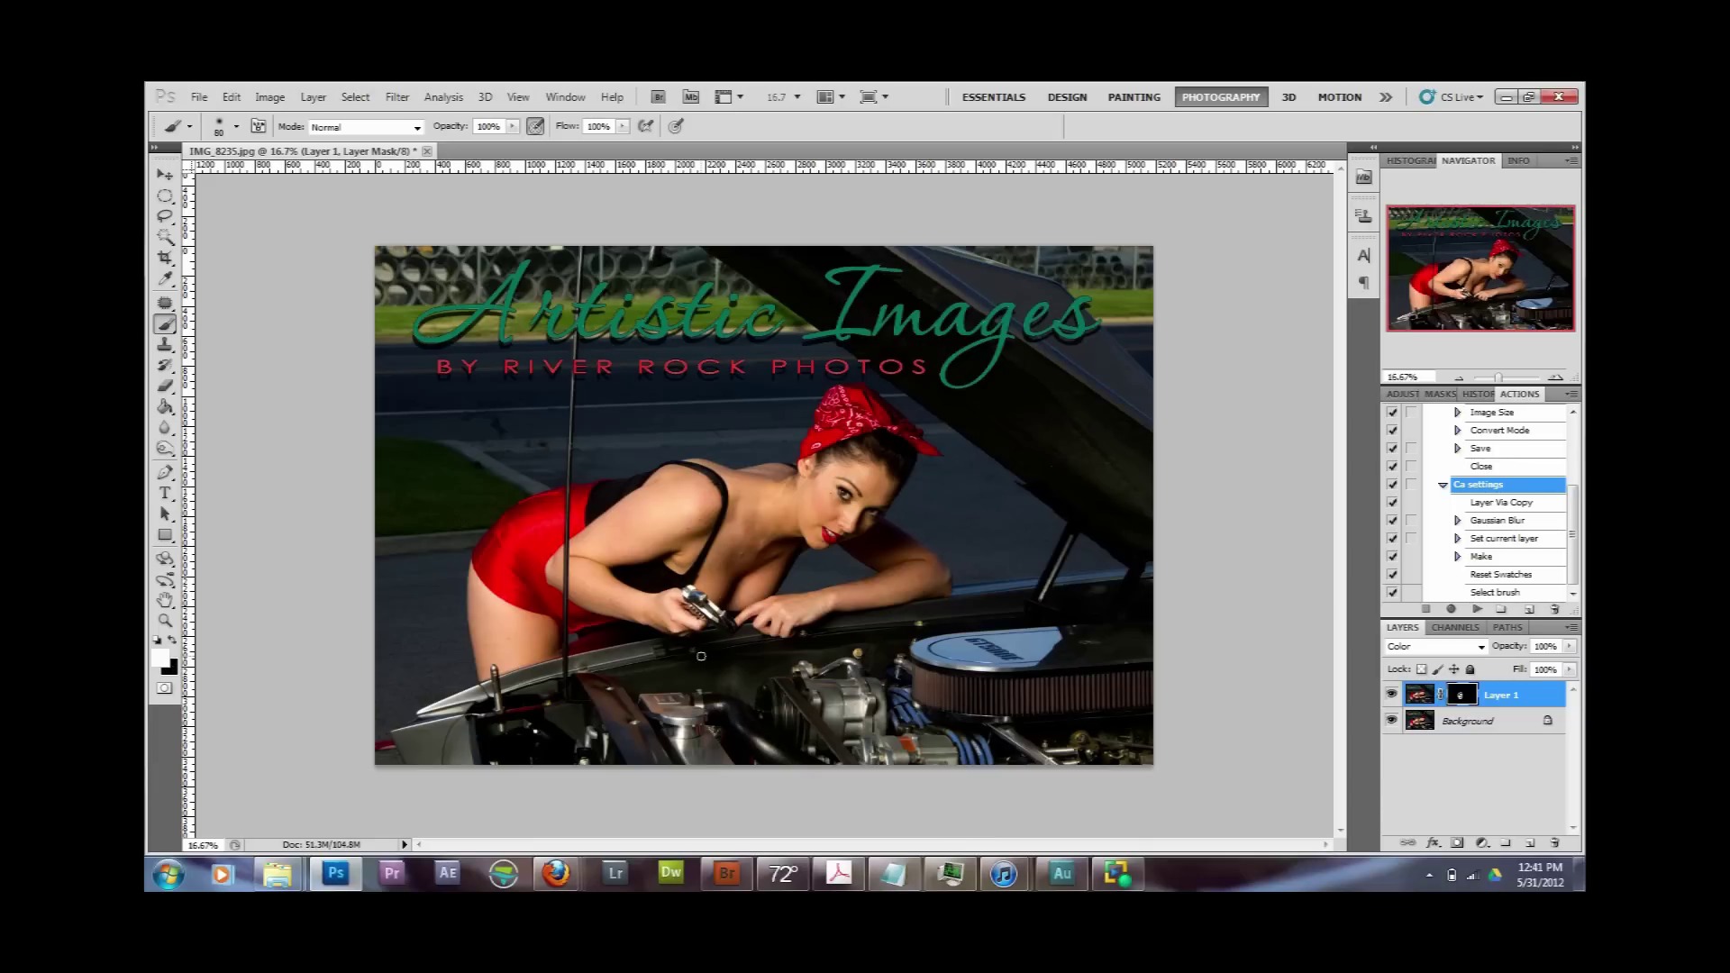